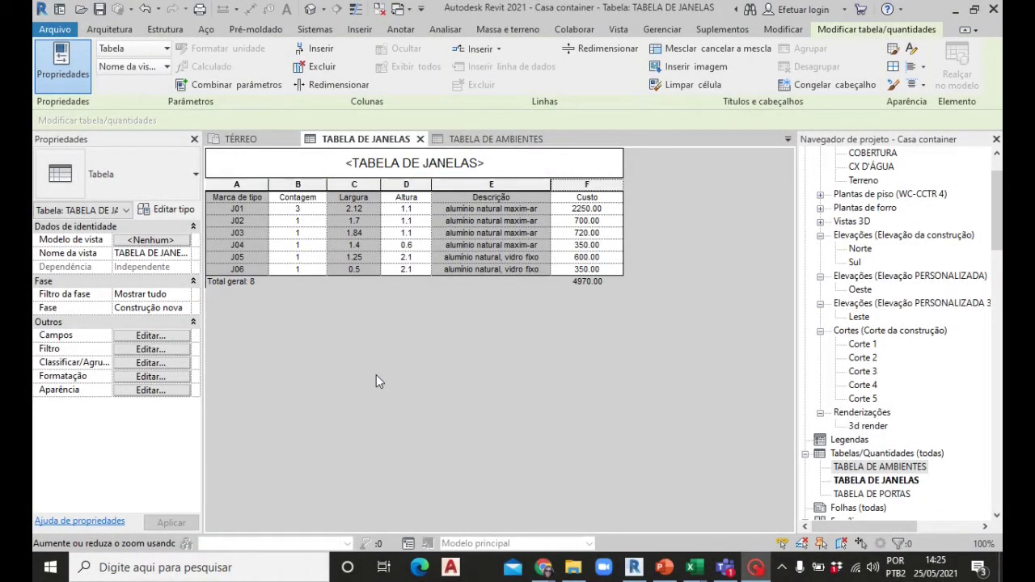
- Open the door schedule TABELA DE PORTAS, then switch back to TABELA DE JANELAS
left_click(869, 495)
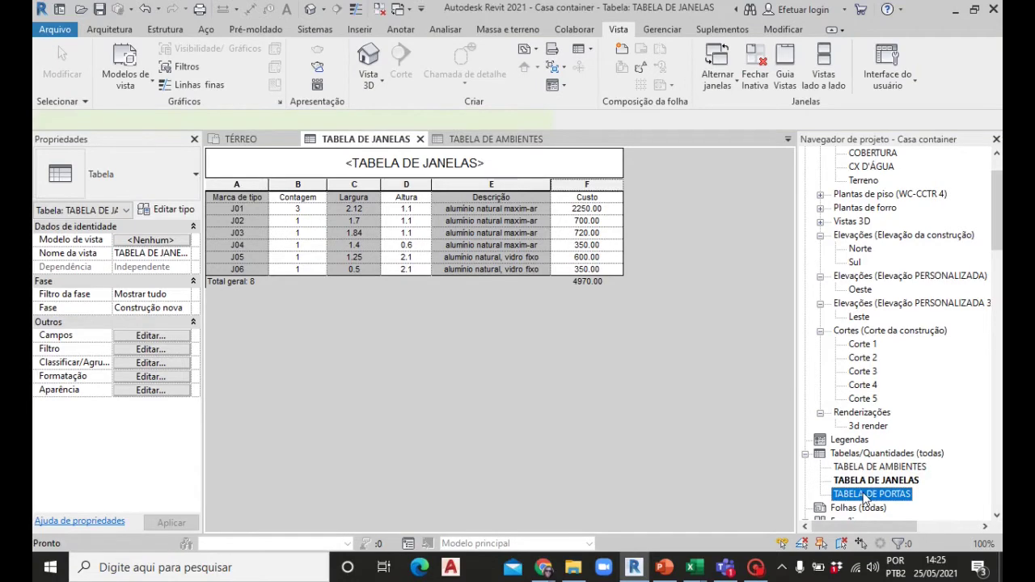
double_click(867, 494)
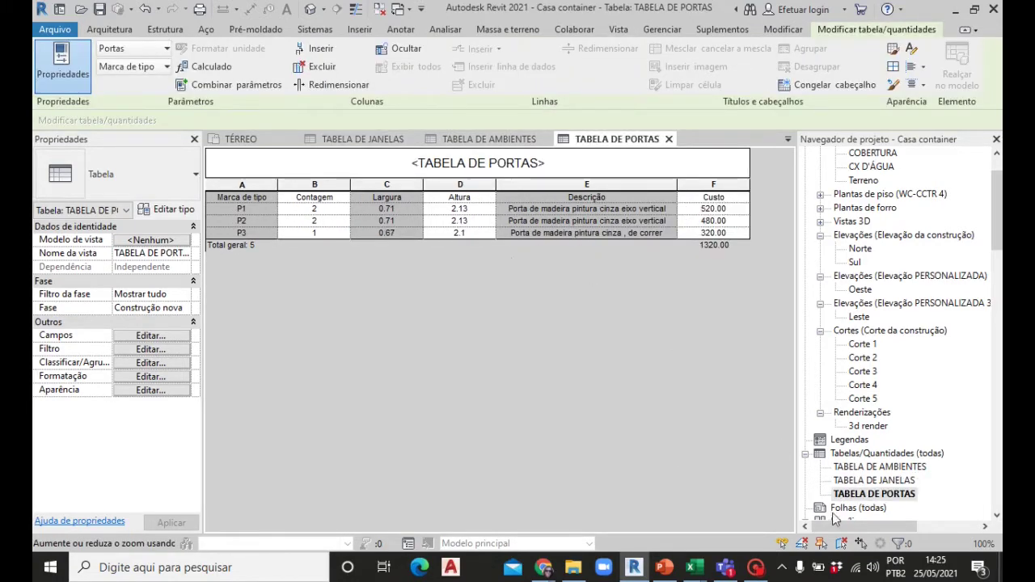
left_click(871, 484)
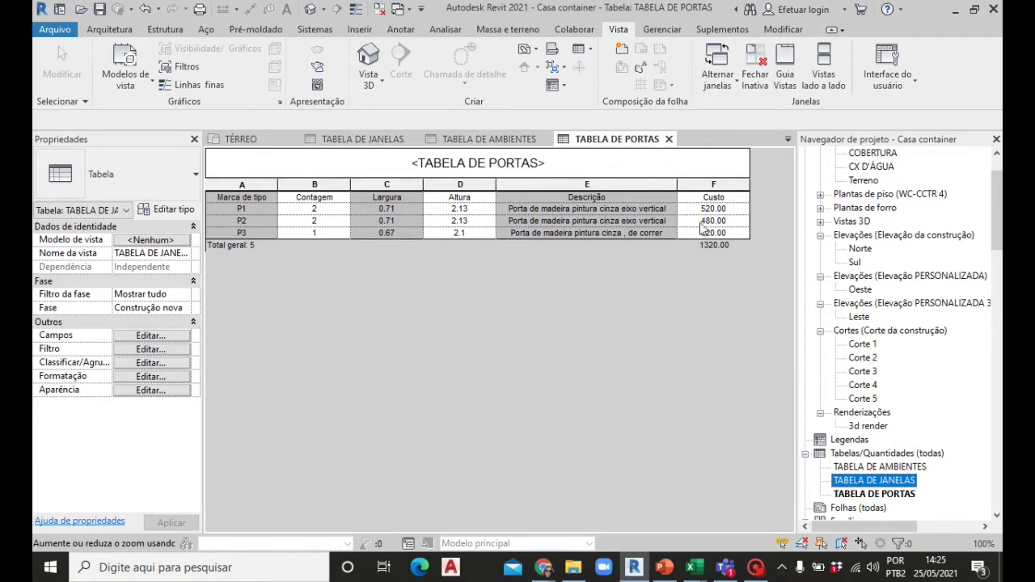
left_click(374, 143)
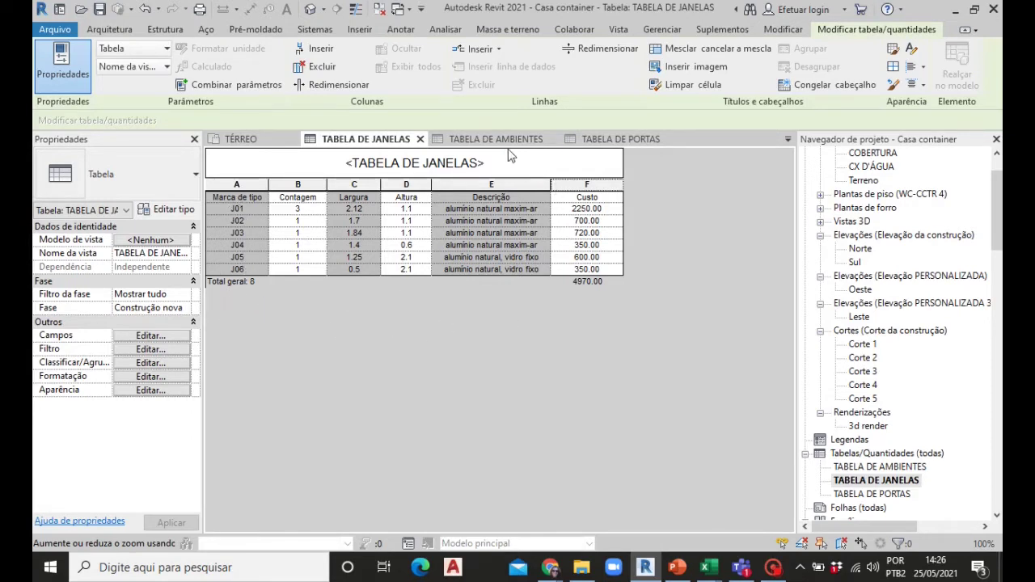
mouse_move(492, 139)
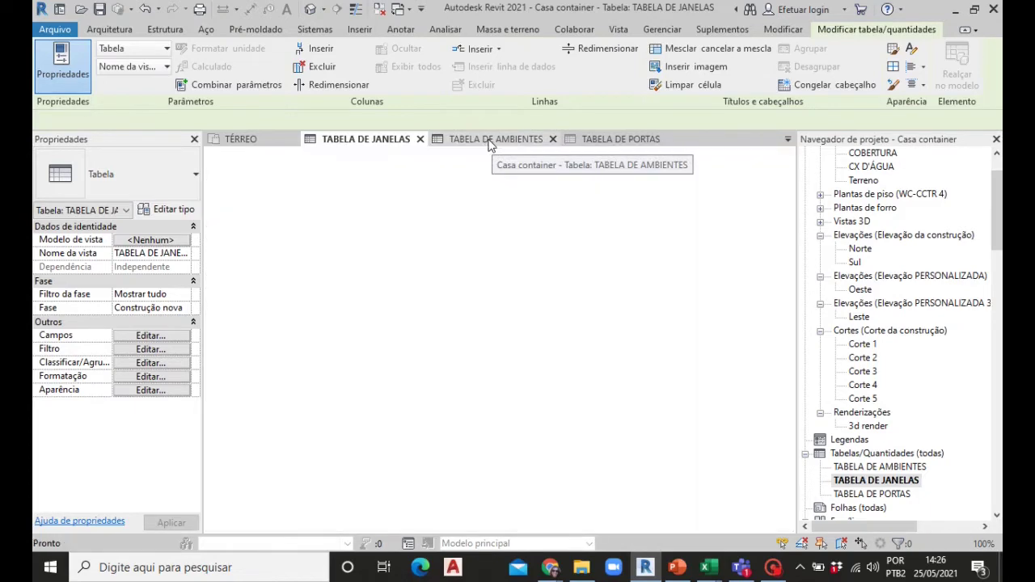
- Switch to TABELA DE AMBIENTES and start a new multi-category Schedule/Quantities table
left_click(492, 143)
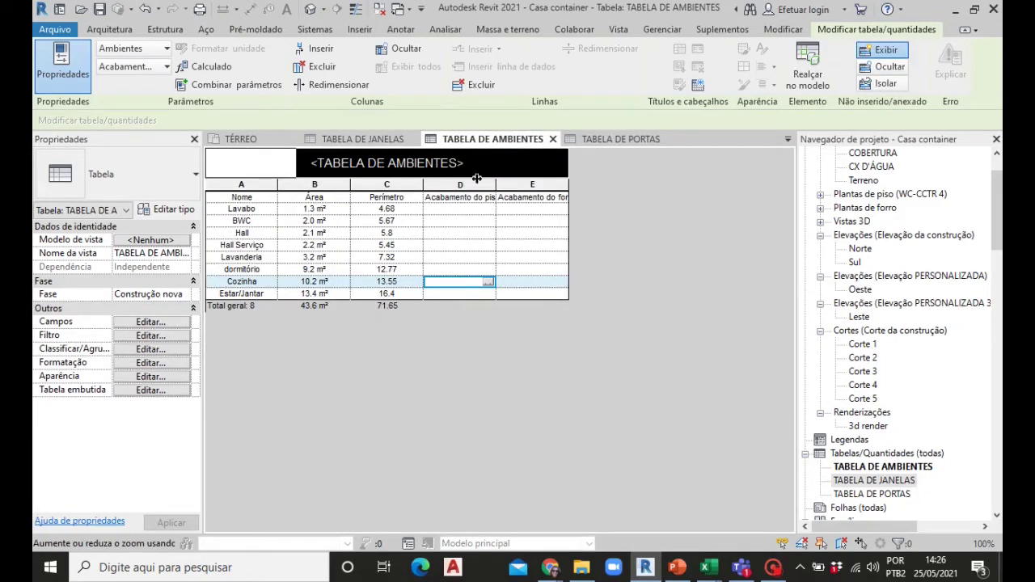
left_click(620, 32)
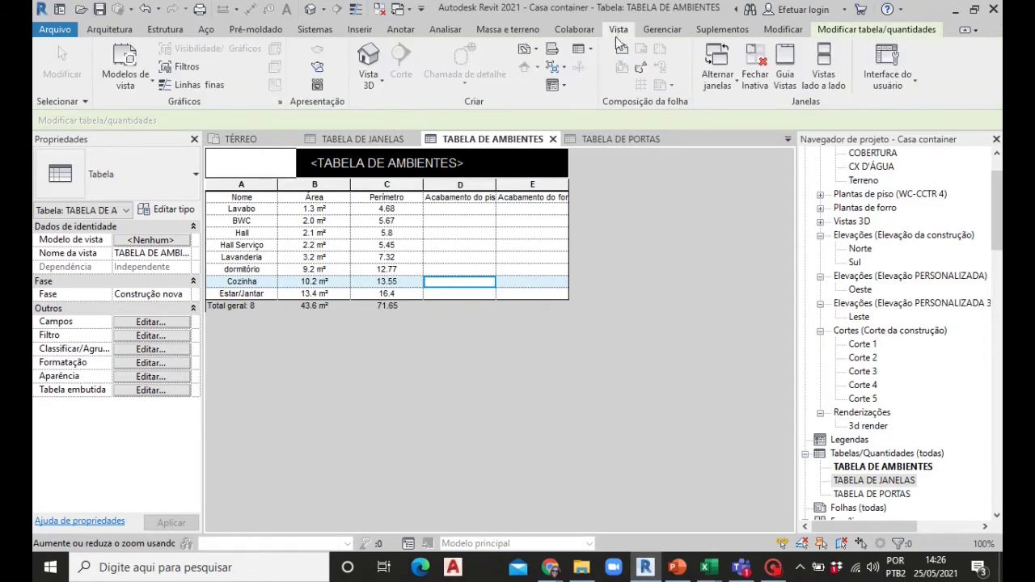
left_click(579, 51)
left_click(599, 73)
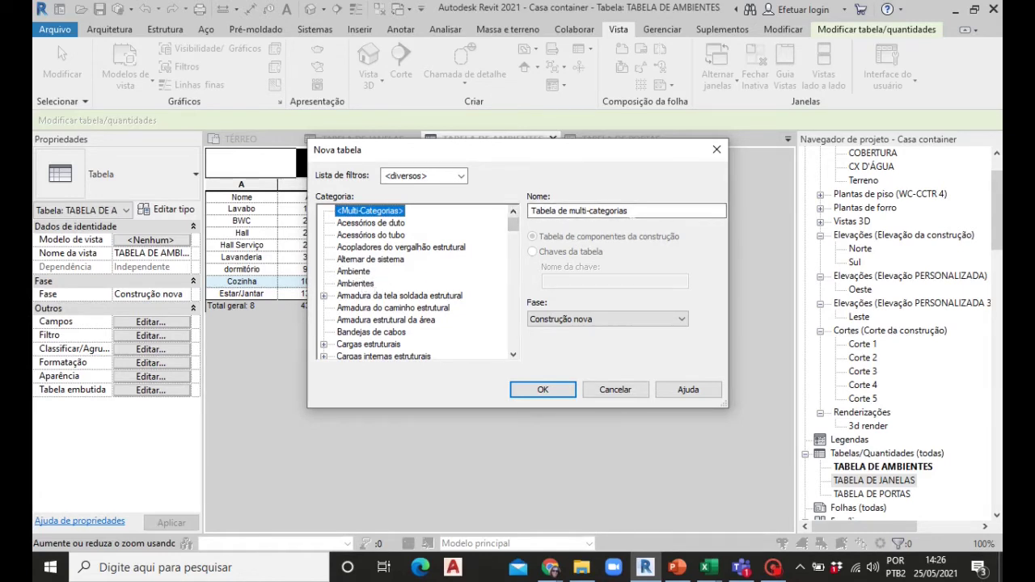
key("Tab")
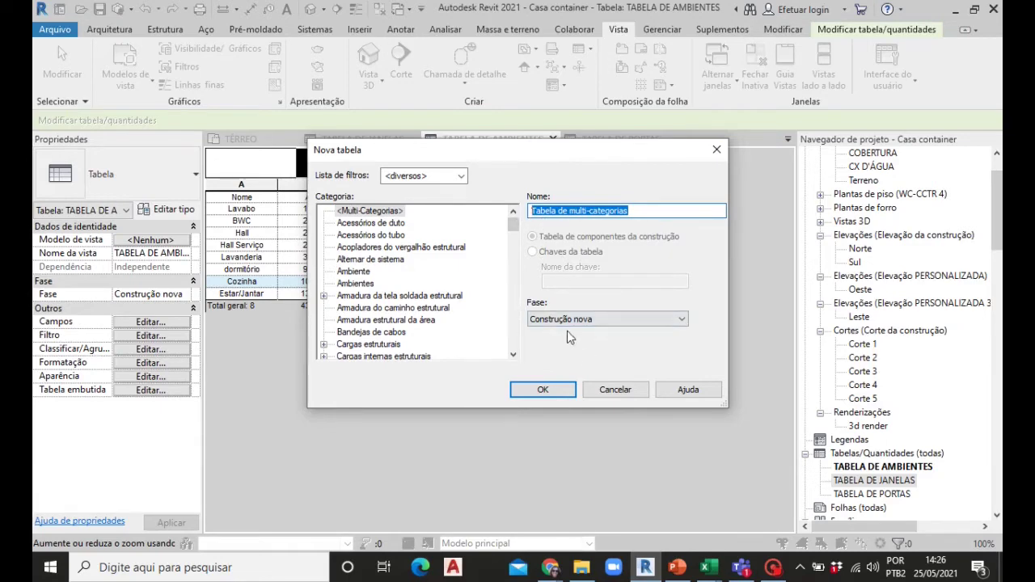
left_click(543, 392)
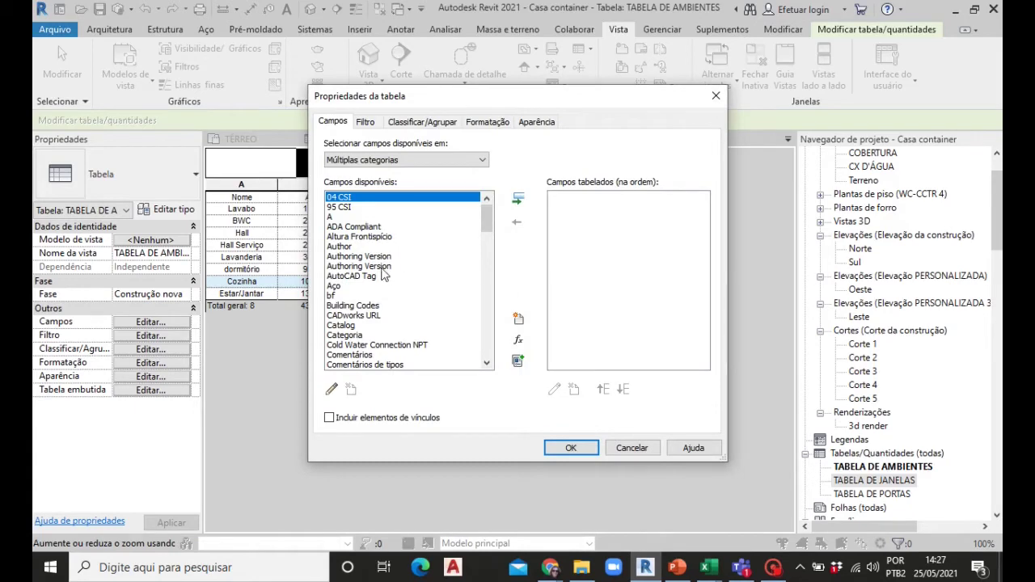
- Close the schedule properties dialog without adding any fields
scroll(391, 267, "down", 1)
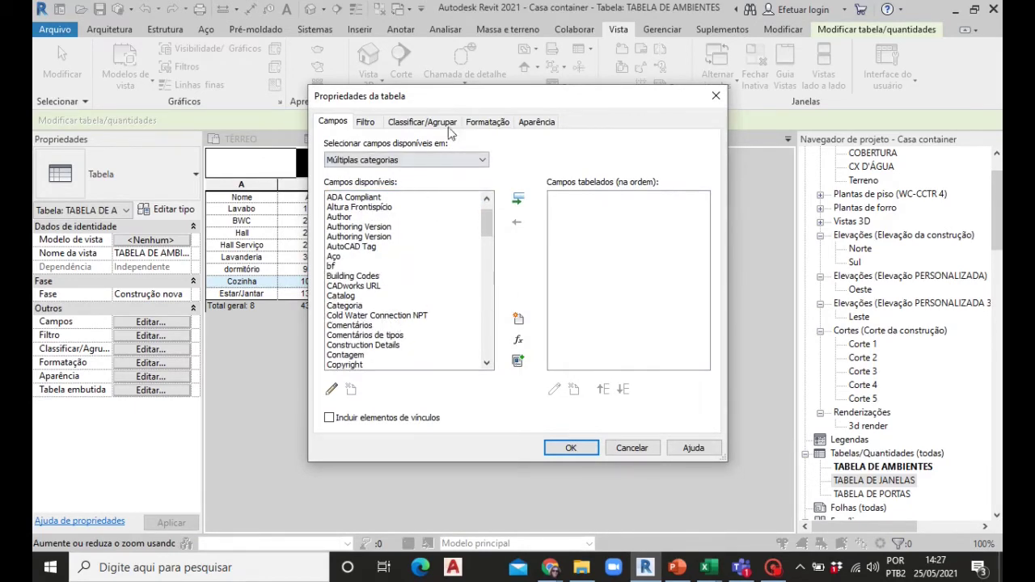
mouse_move(470, 103)
left_mouse_down()
mouse_move(568, 293)
mouse_move(550, 302)
left_mouse_up()
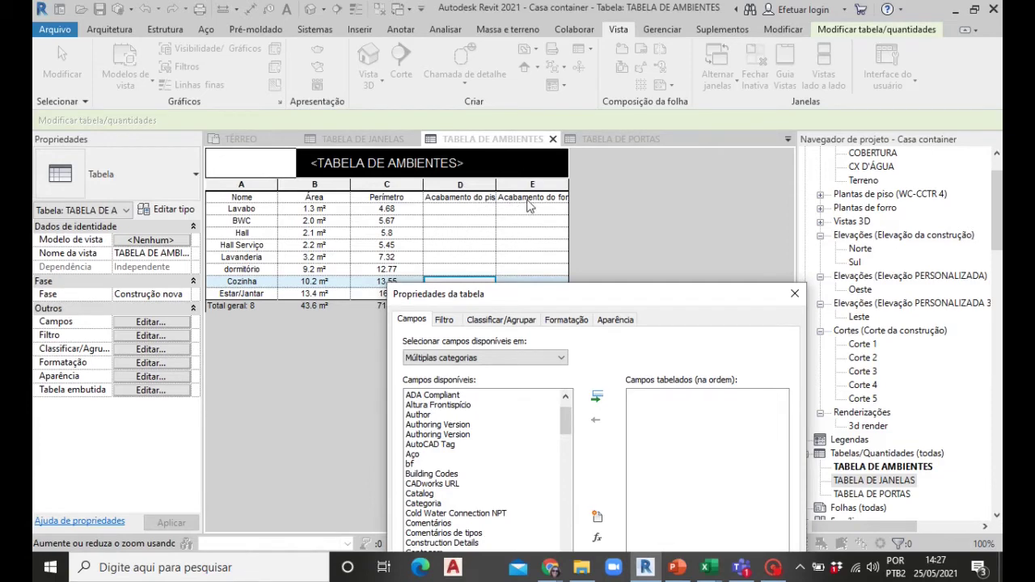
left_click_drag(595, 301, 537, 226)
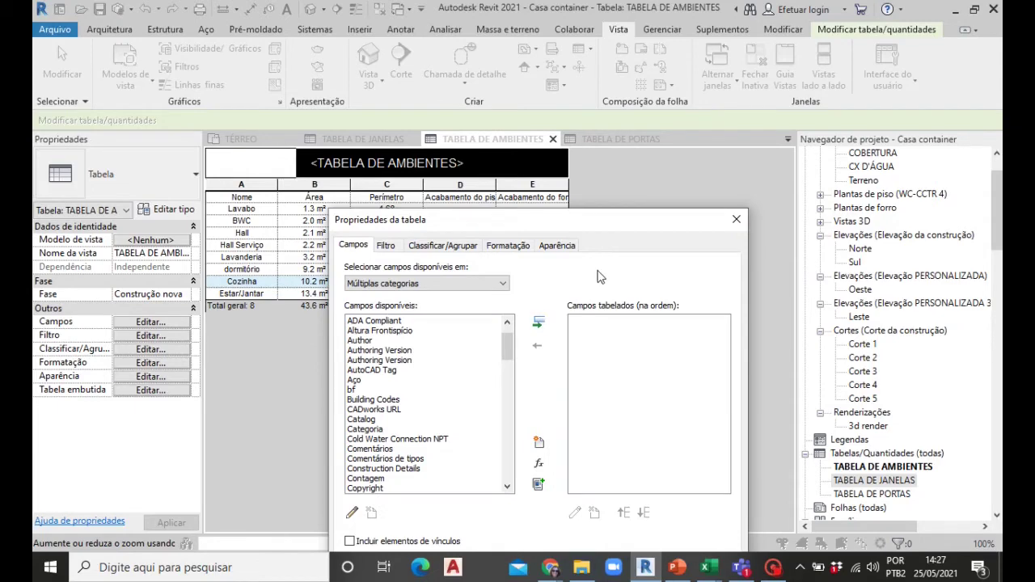
left_click(736, 220)
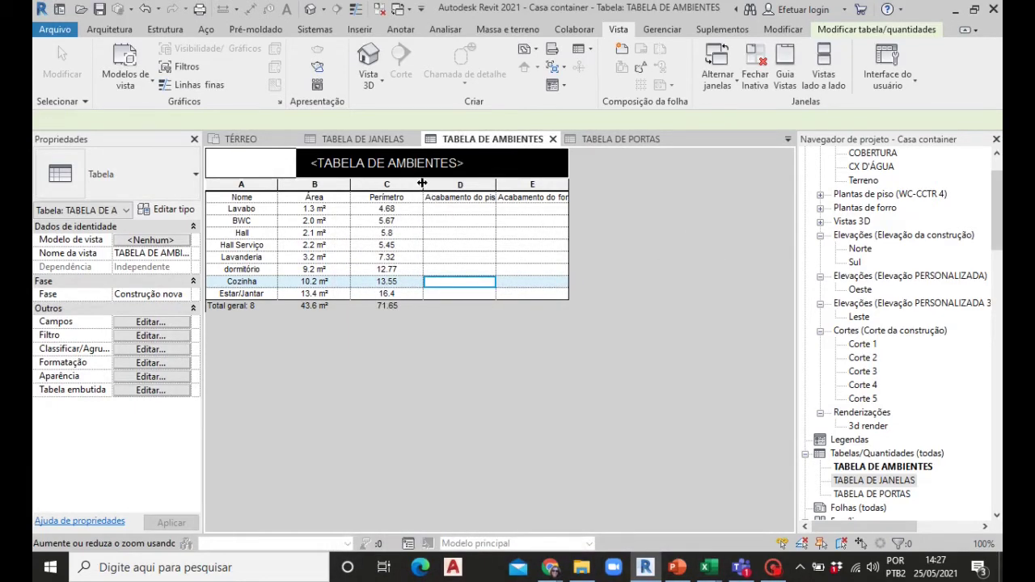
- Widen the Acabamento do piso column D and narrow the Nome column slightly
left_click_drag(495, 187, 534, 185)
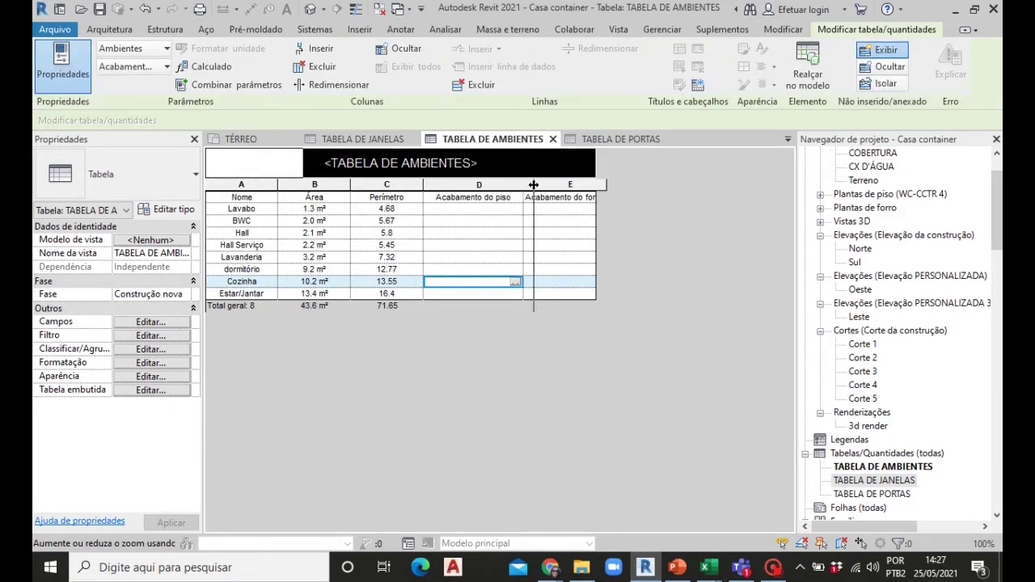
left_click_drag(596, 186, 630, 186)
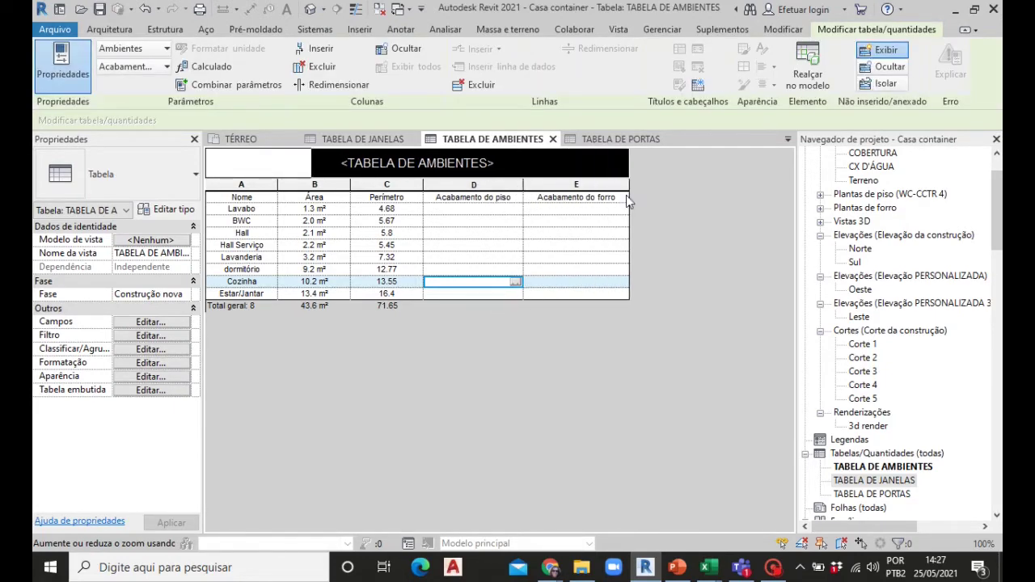
left_click_drag(278, 184, 270, 184)
left_click_drag(342, 187, 330, 187)
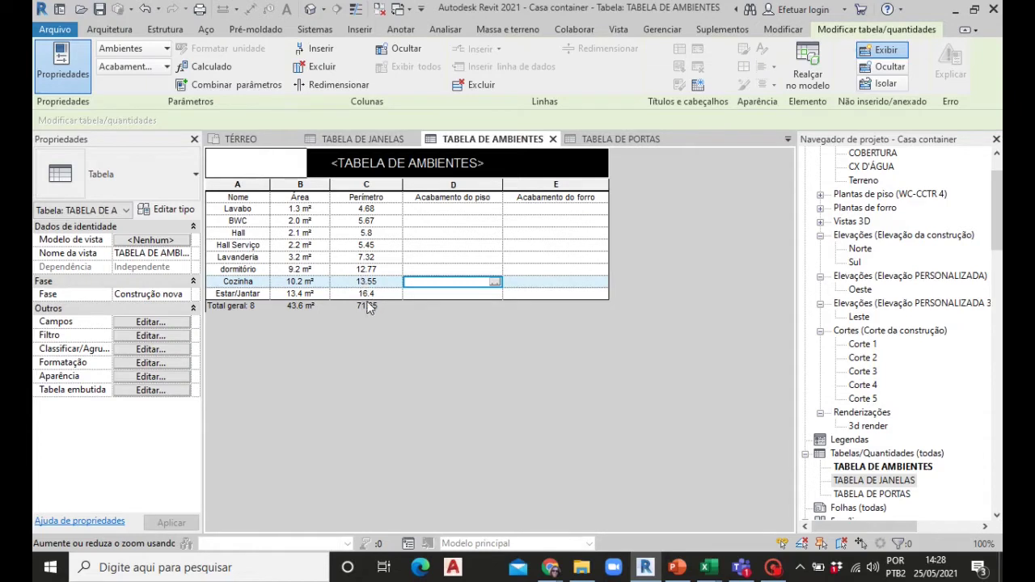
- Keep Calcular os totais enabled for the Perímetro field's formatting
left_click(365, 197)
left_click(370, 186)
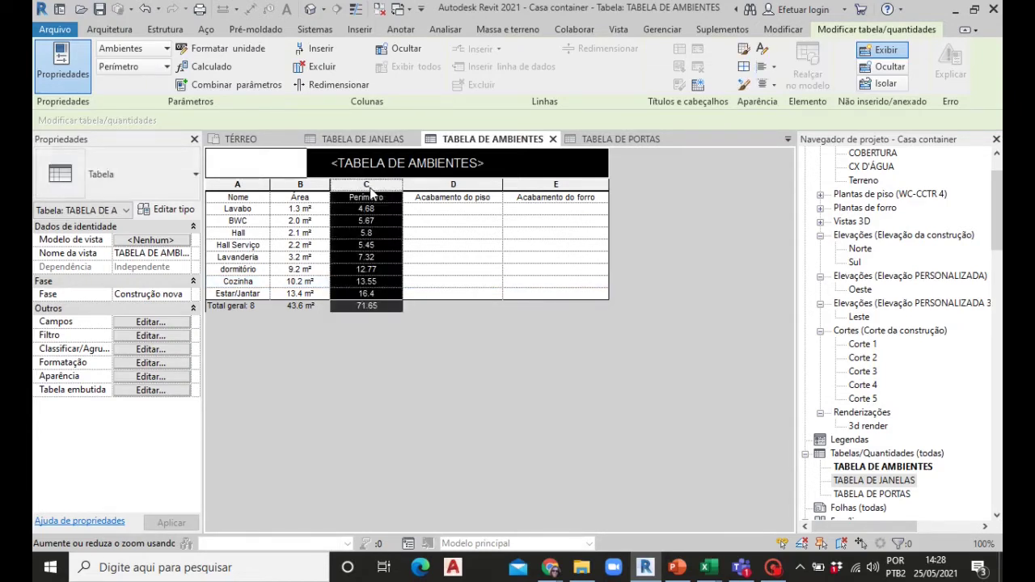
left_click(159, 363)
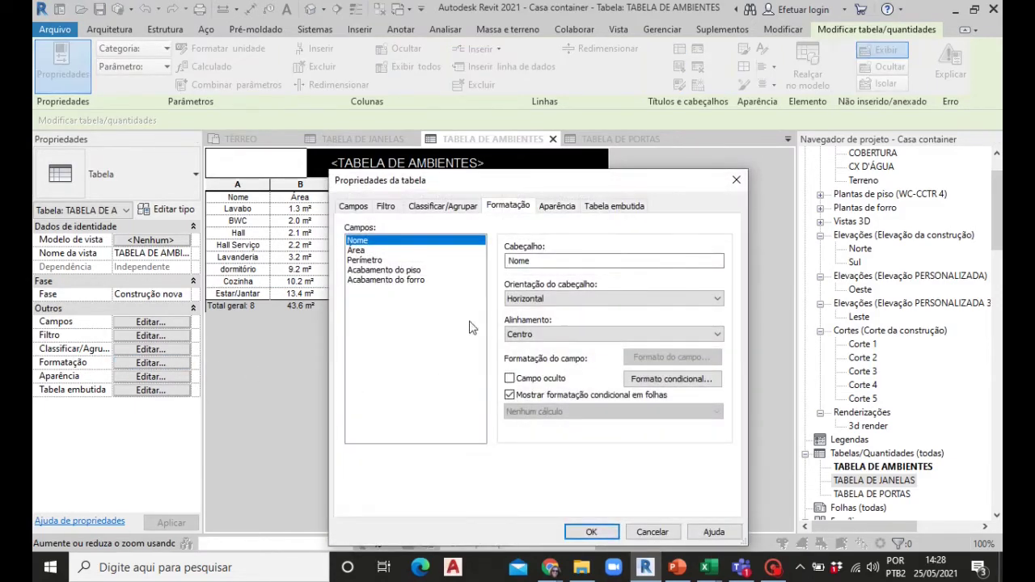
left_click(365, 263)
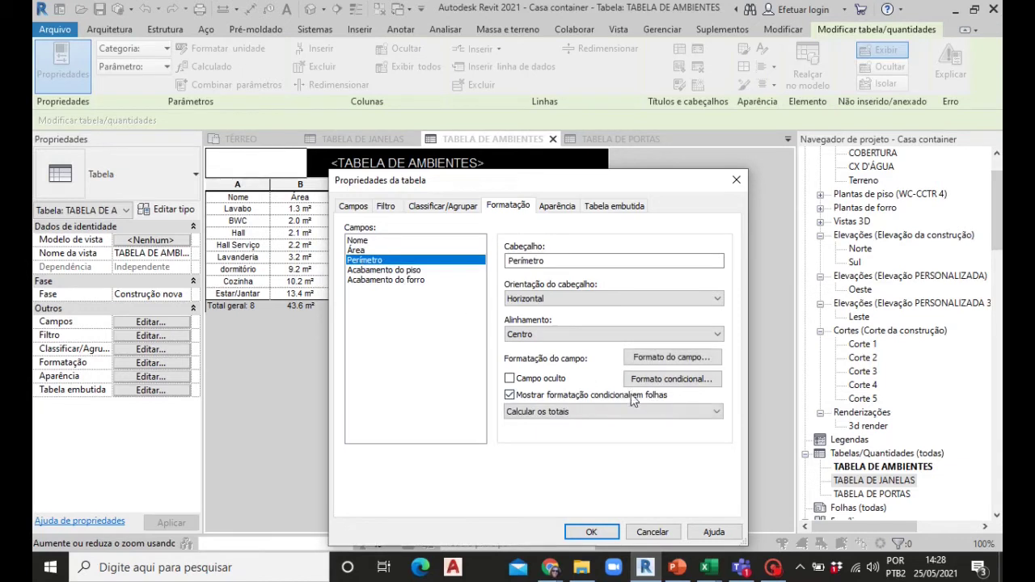
left_click(717, 413)
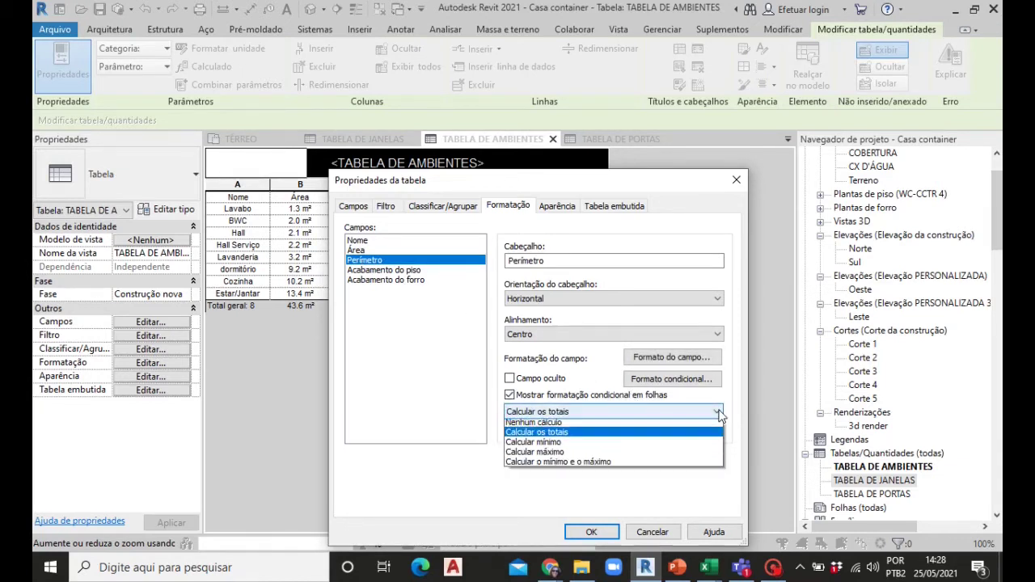
left_click(556, 439)
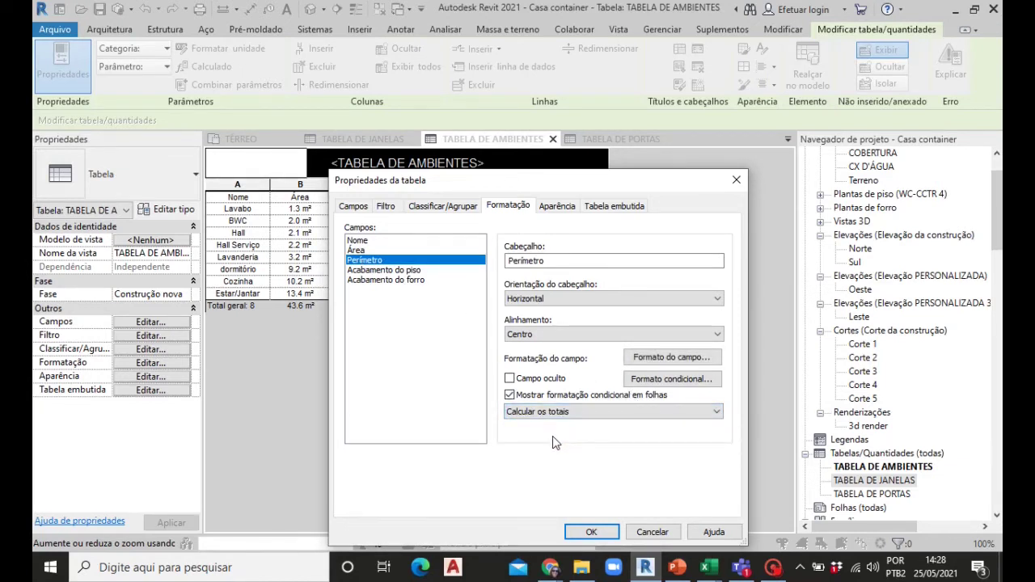
left_click(582, 534)
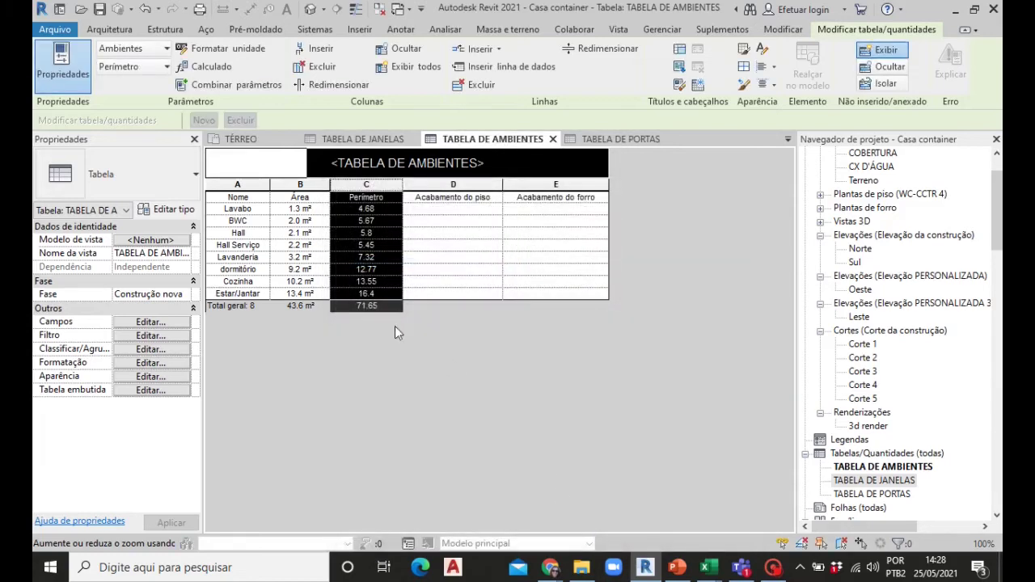
left_click(450, 295)
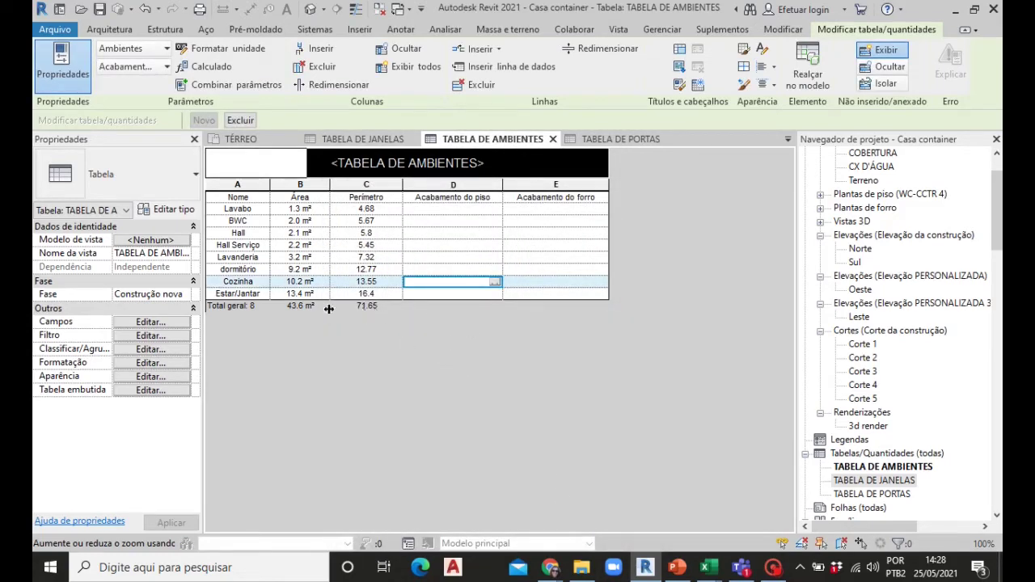
- Keep totals calculated for the Área field and apply the schedule settings
left_click(300, 197)
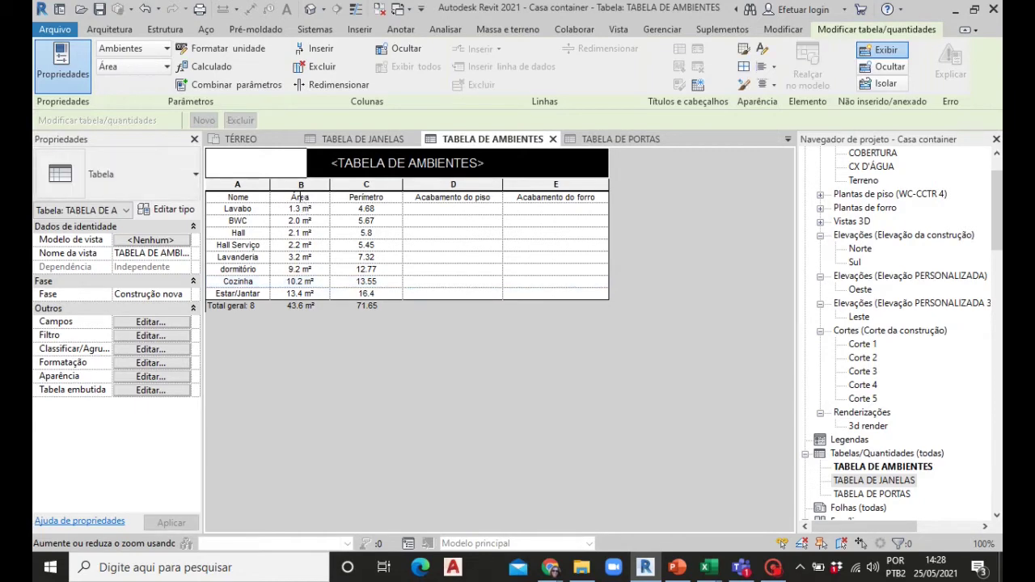
left_click(151, 365)
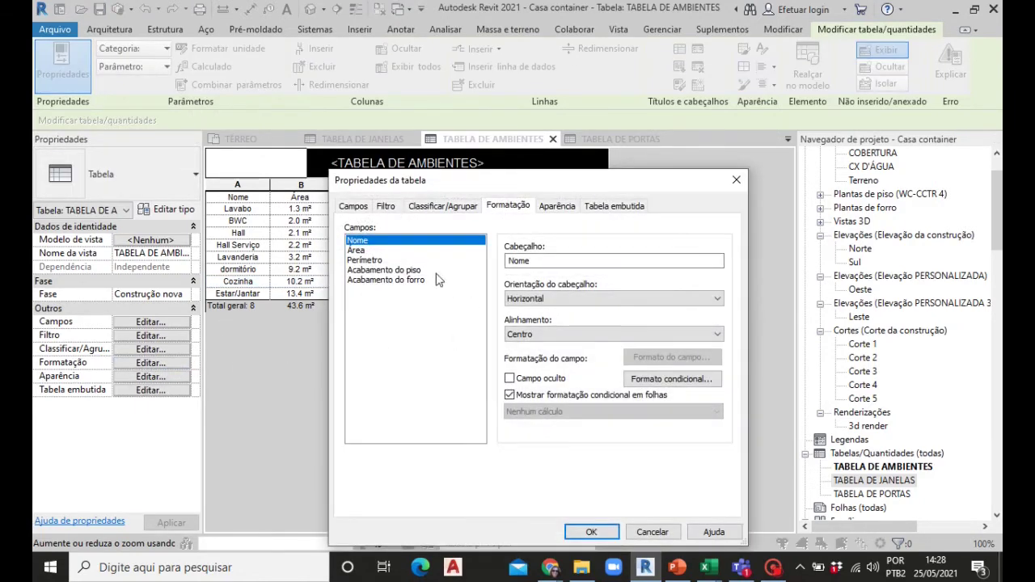
left_click(357, 250)
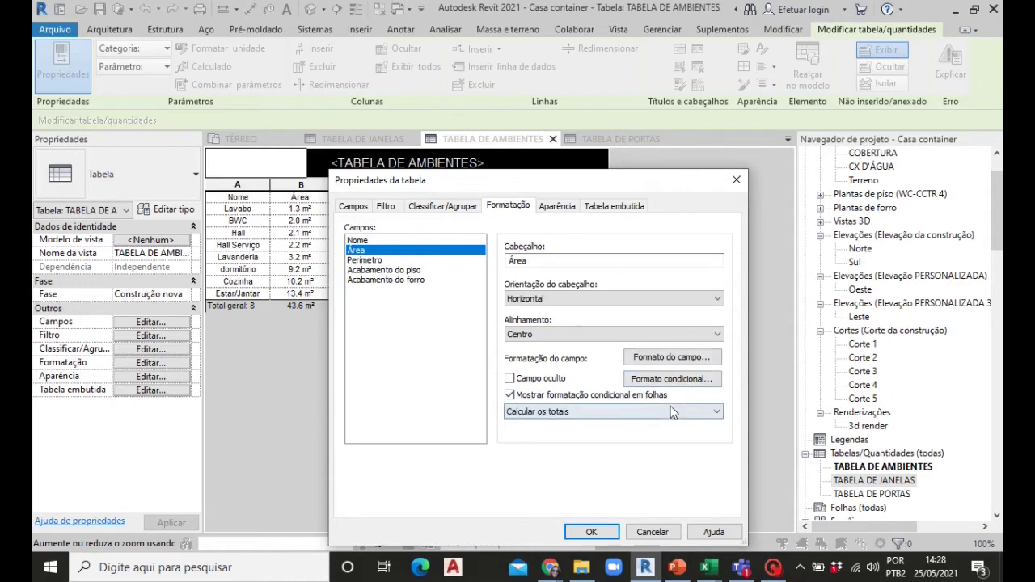
left_click(717, 412)
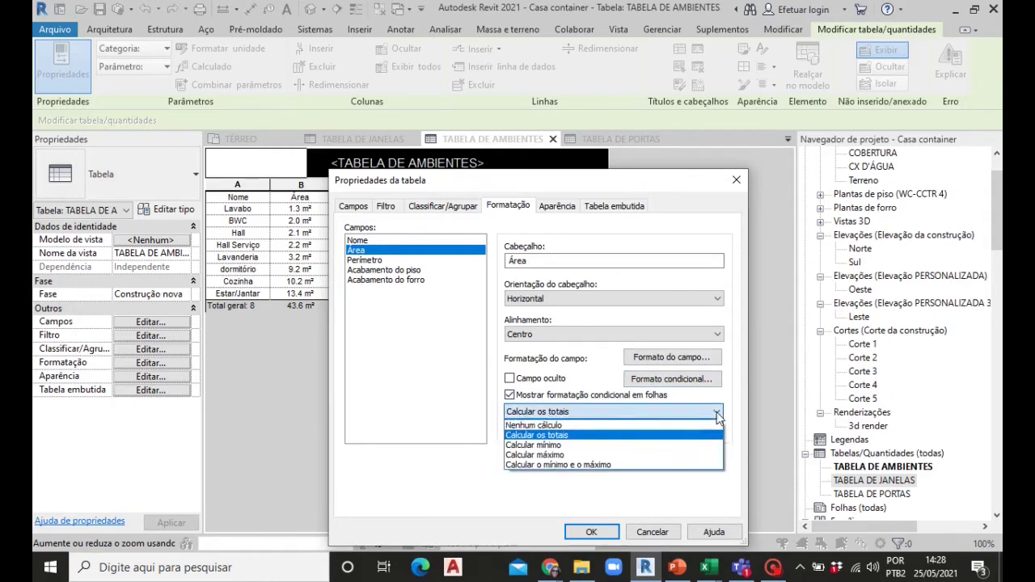
left_click(571, 413)
left_click(591, 532)
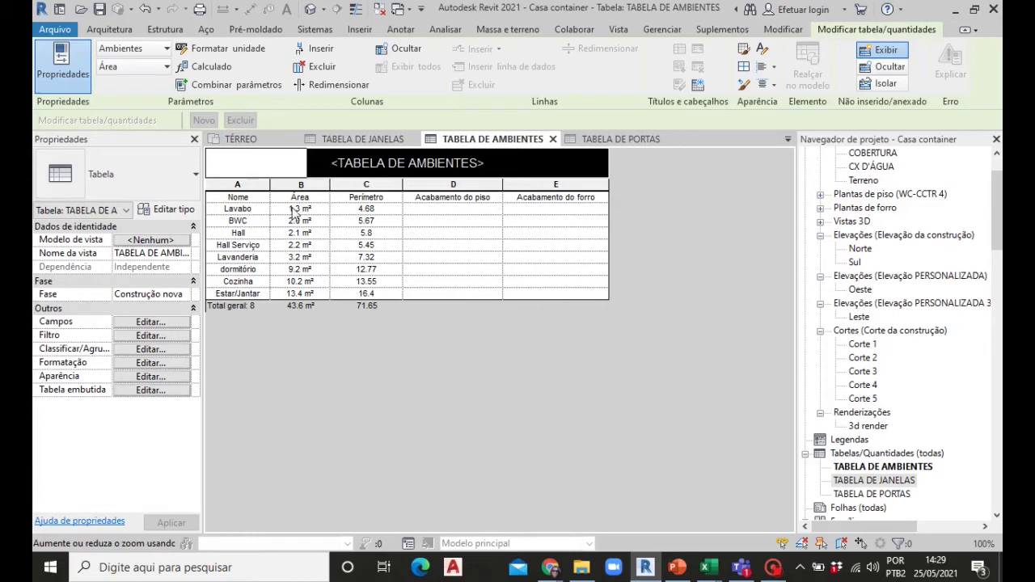
- Set Lavabo and BWC floor finishes to porcelanato Incepa Pro, correcting the Lavabo entry
left_click(449, 210)
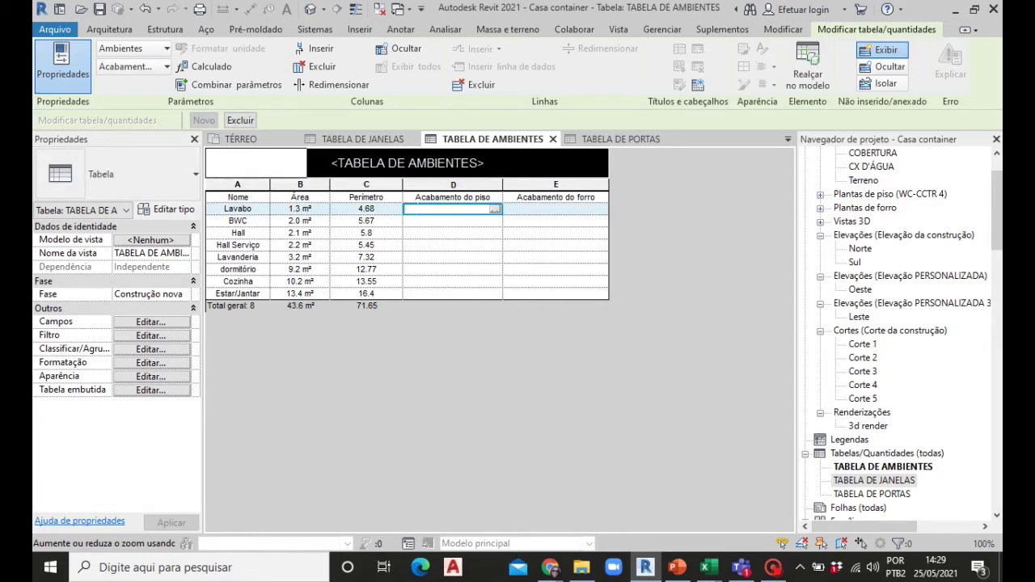
type("piso po")
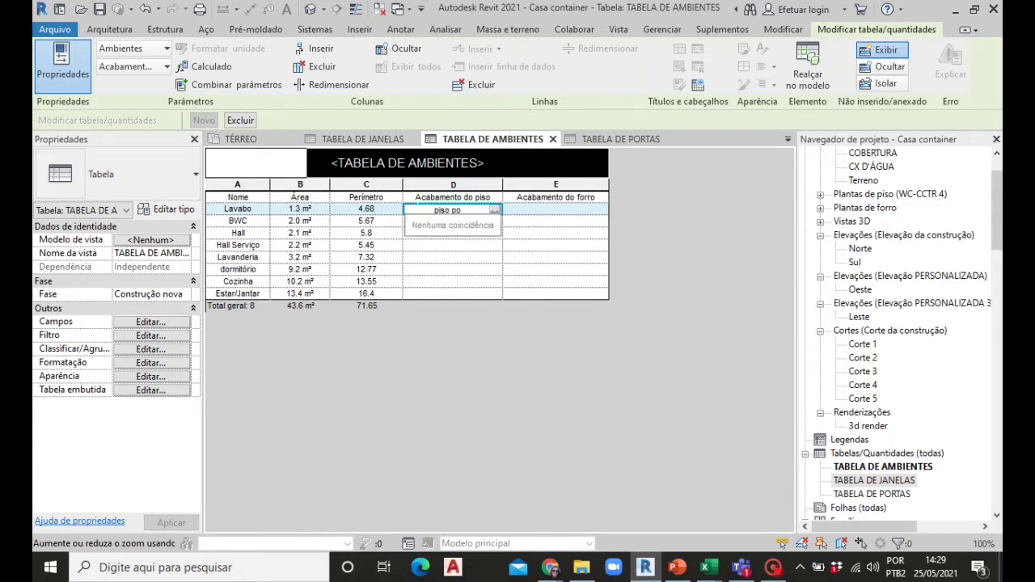
key("BackSpace")
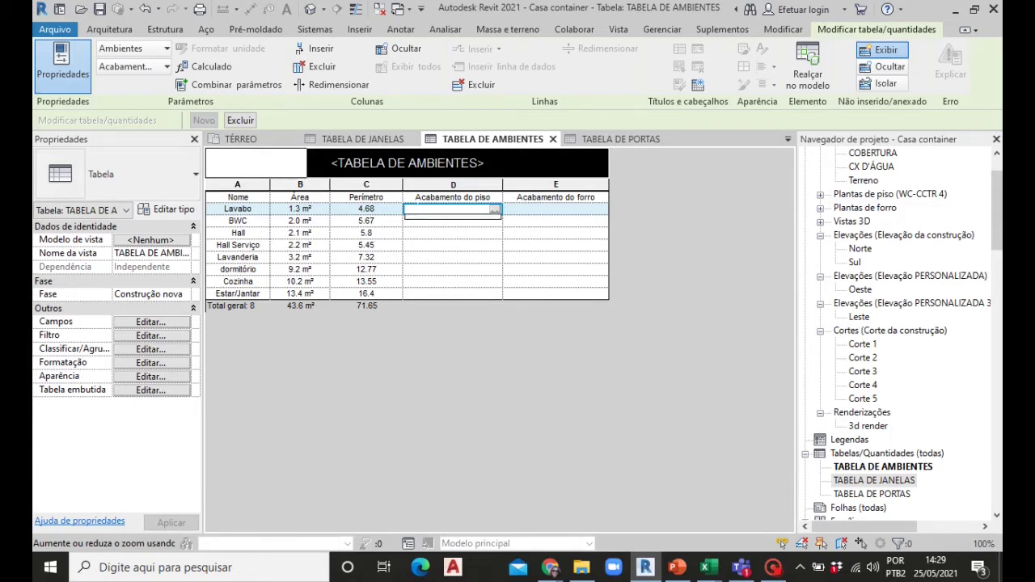
type("porcelana")
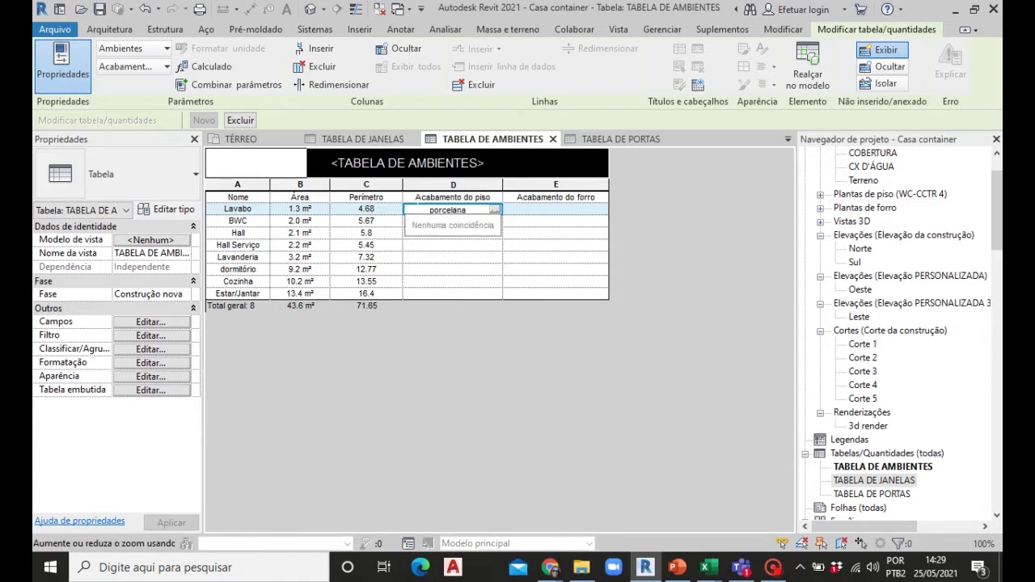
type("pa")
type(" t")
type("al")
left_click(468, 271)
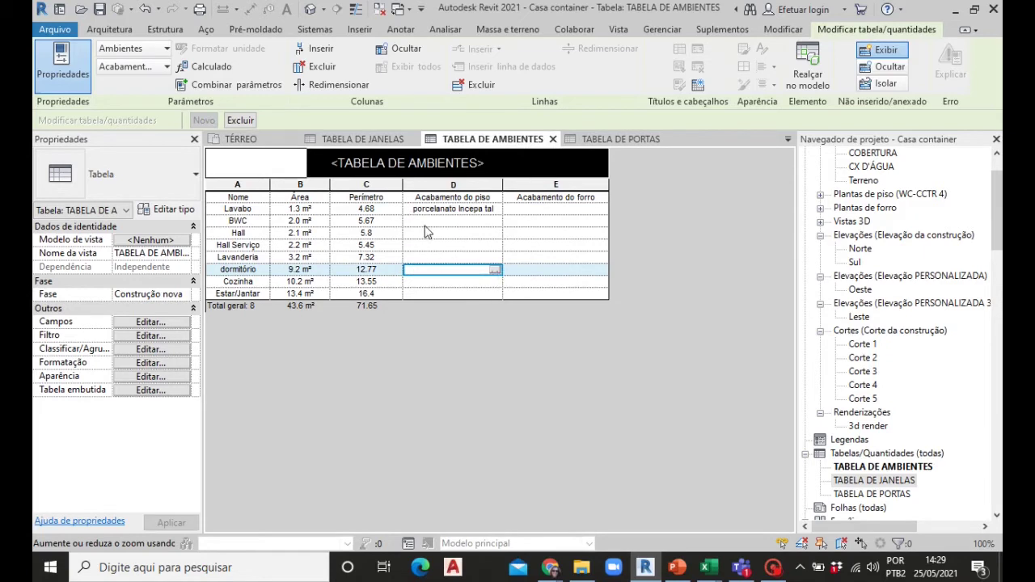
left_click(446, 224)
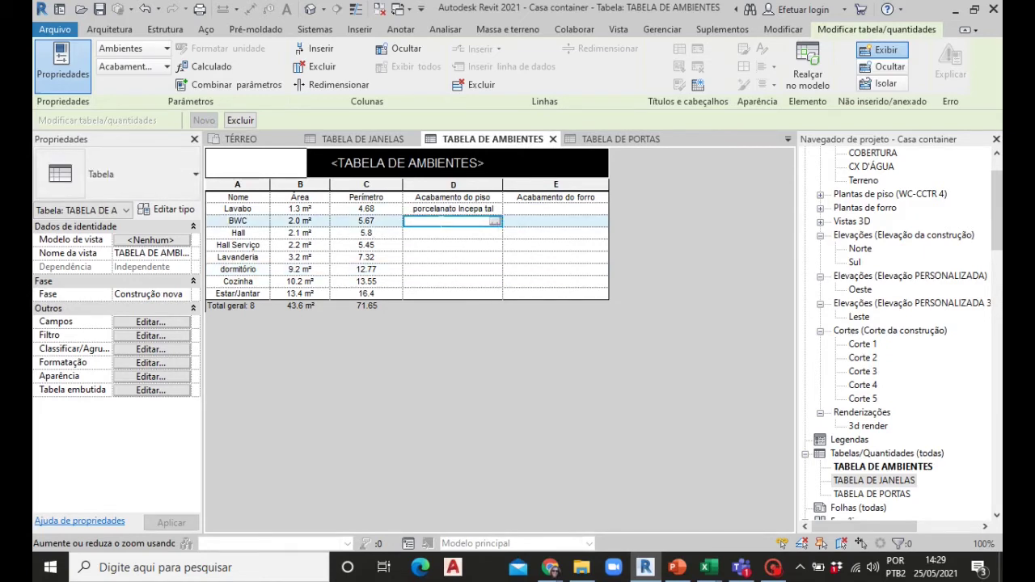
type("porcelanto")
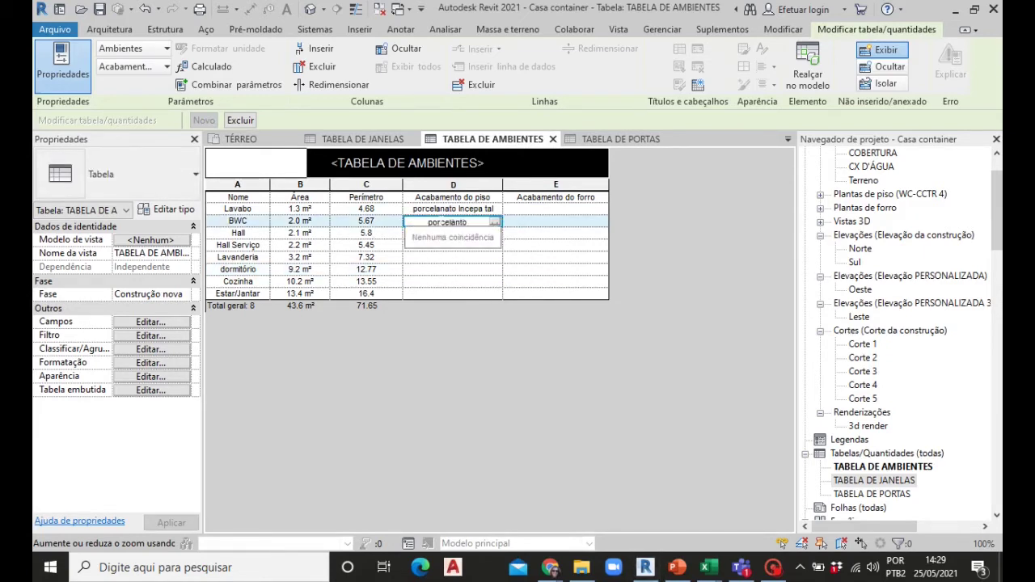
type(" incepa")
type(" Pro")
left_click(470, 210)
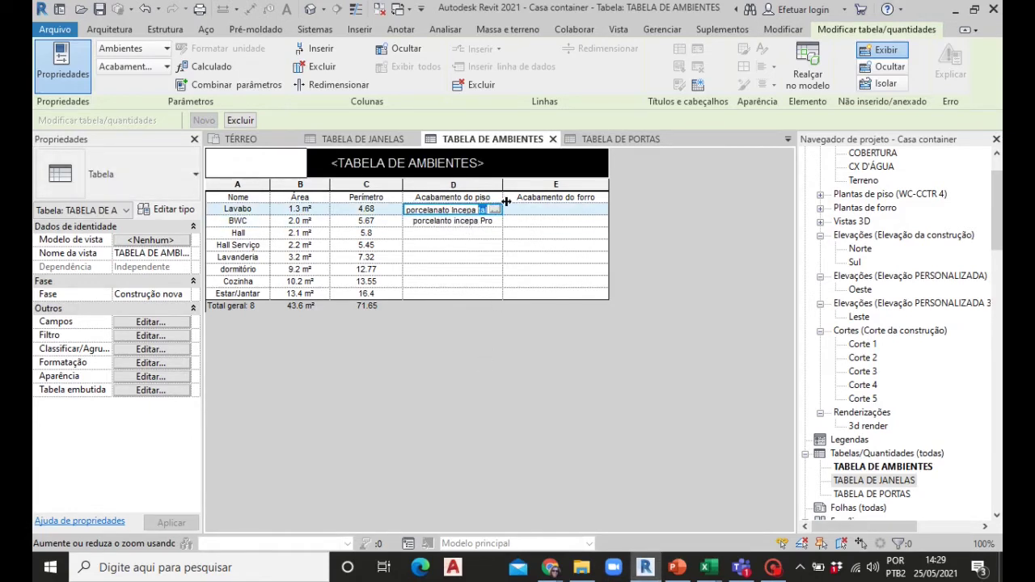
key("BackSpace")
key("BackSpace")
key("BackSpace")
type("Pro")
left_click(463, 391)
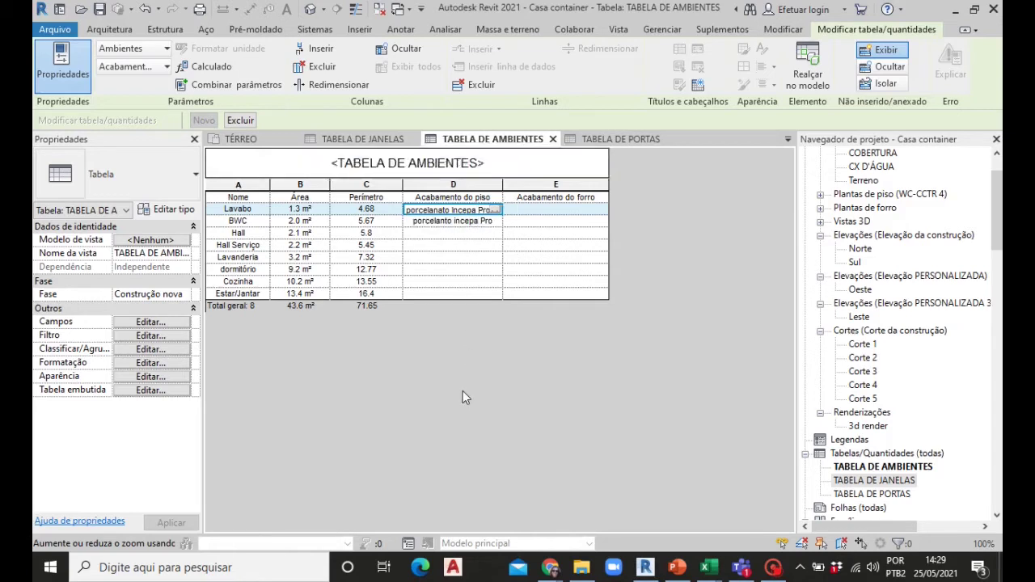
- Give Lavanderia and Cozinha the porcelanato Incepa Pro floor finish from autocomplete
left_click(423, 258)
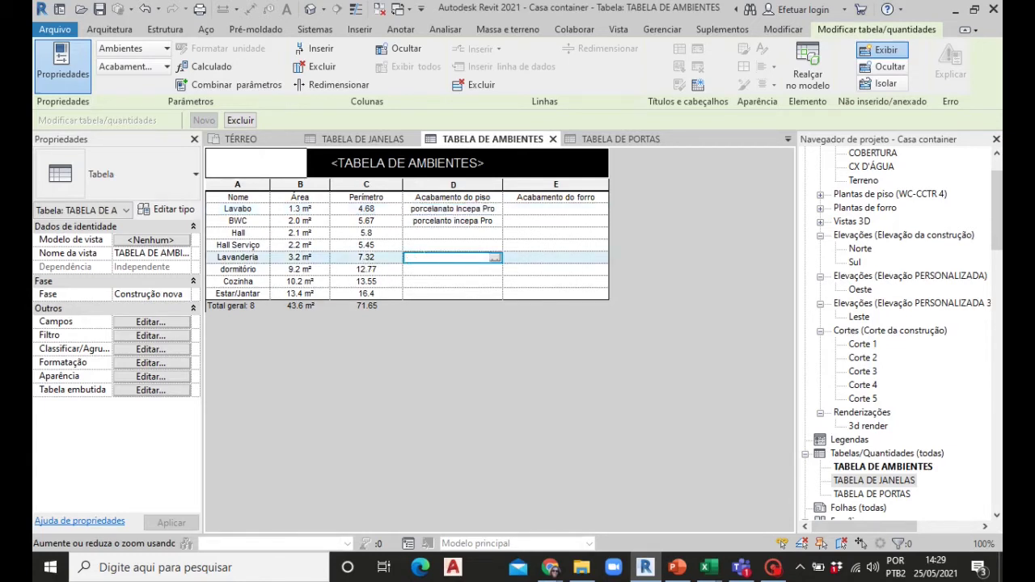
type("porcela")
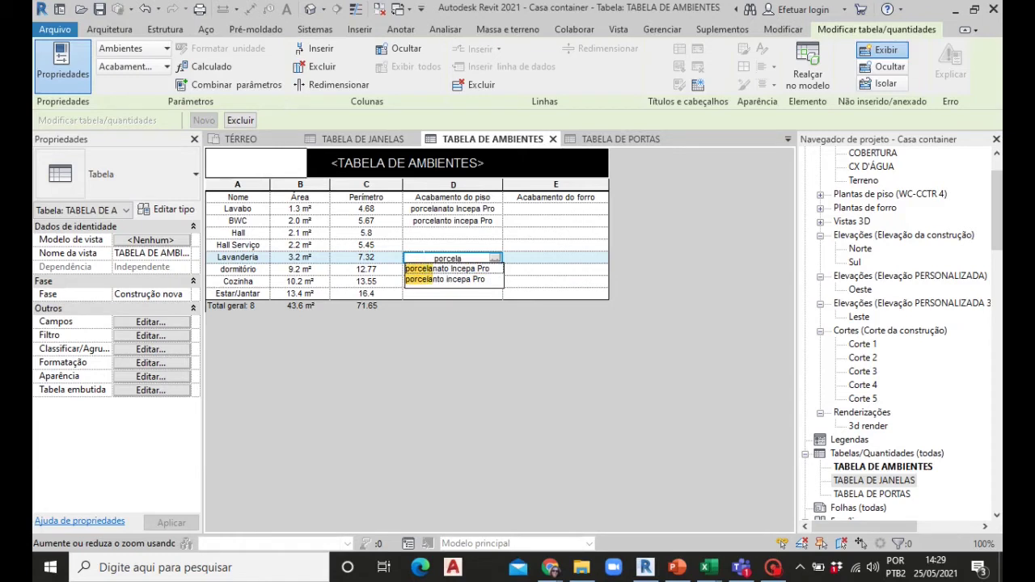
left_click(453, 268)
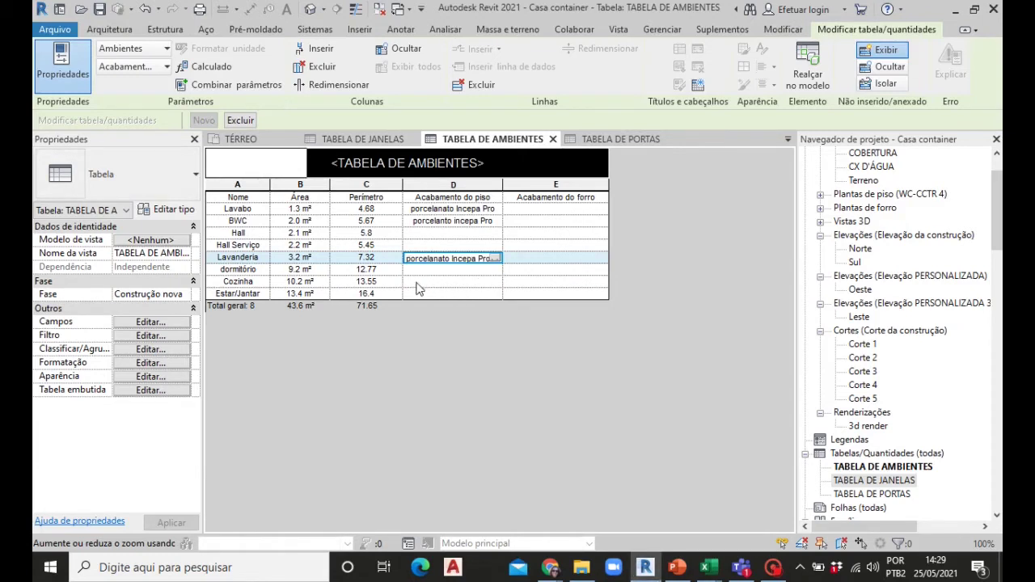
left_click(428, 283)
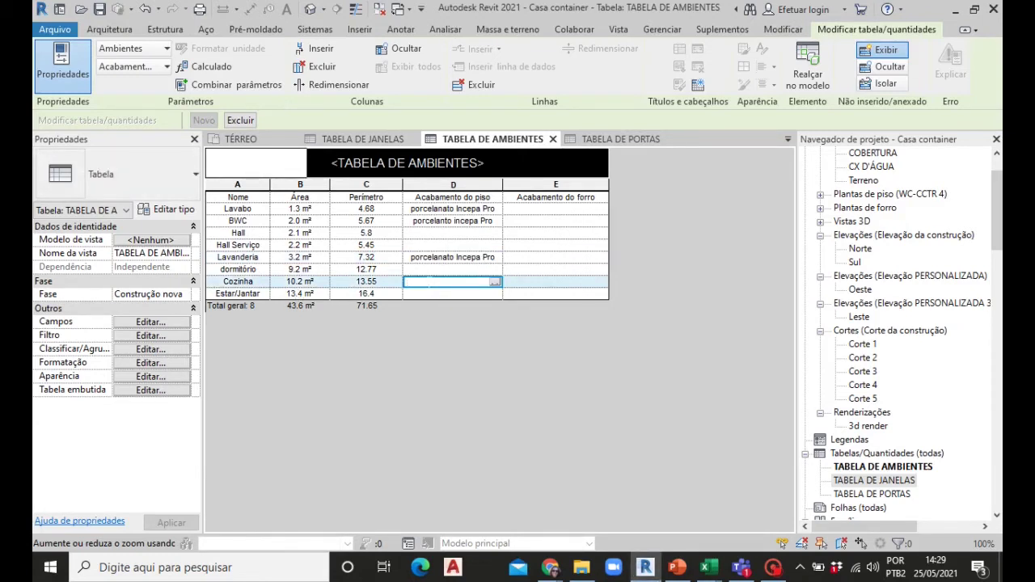
type("Porcelanto")
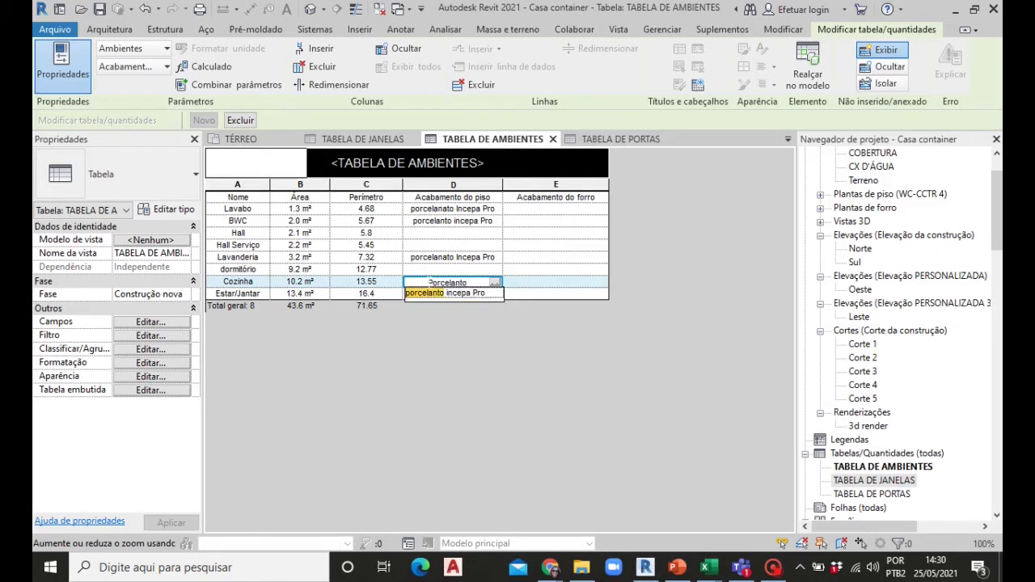
left_click(473, 293)
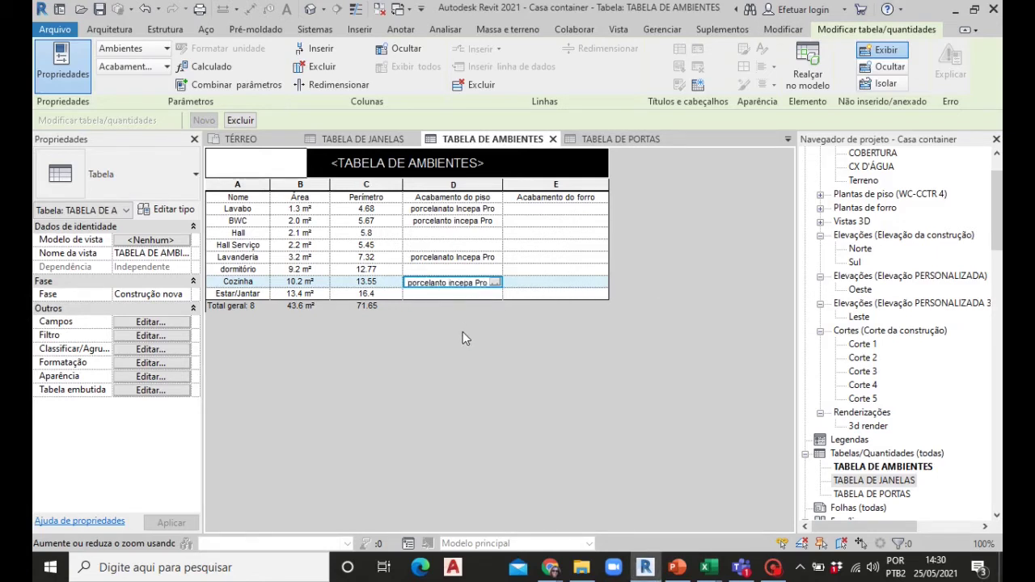
- Set Estar/Jantar and dormitório floor finishes to vinílico
left_click(430, 294)
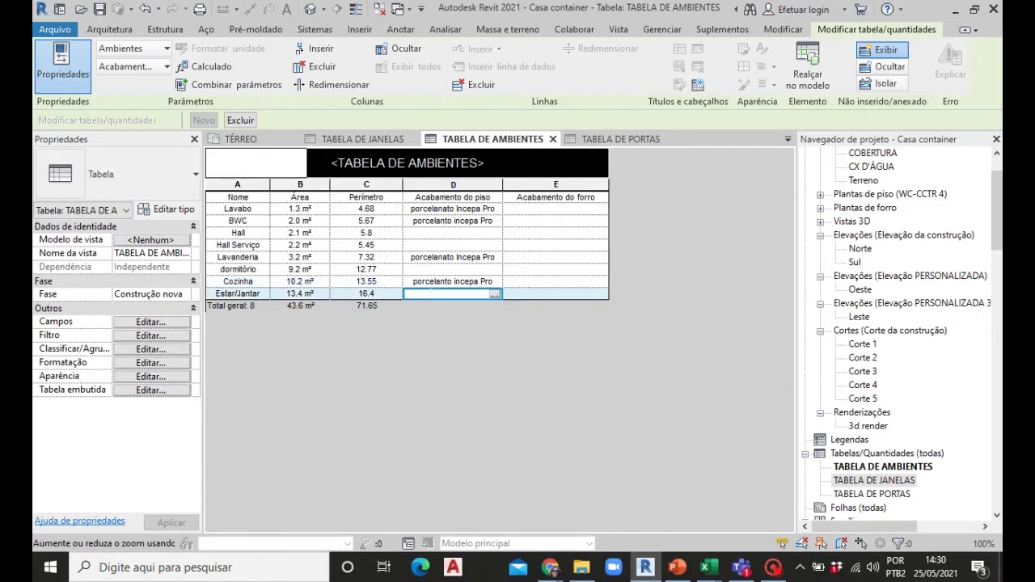
type("vin")
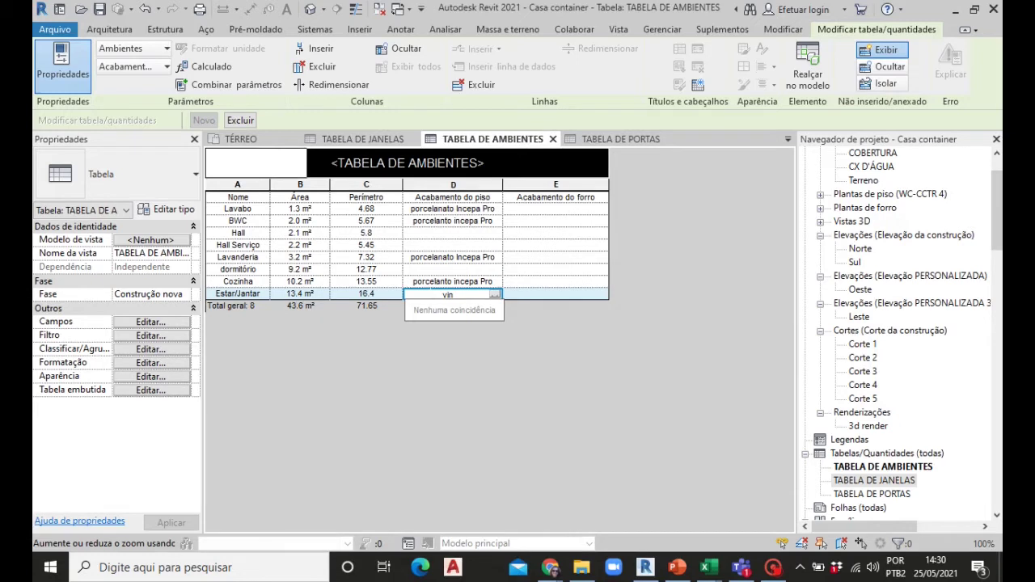
type("inil")
key("BackSpace")
key("BackSpace")
key("BackSpace")
key("BackSpace")
type("ico")
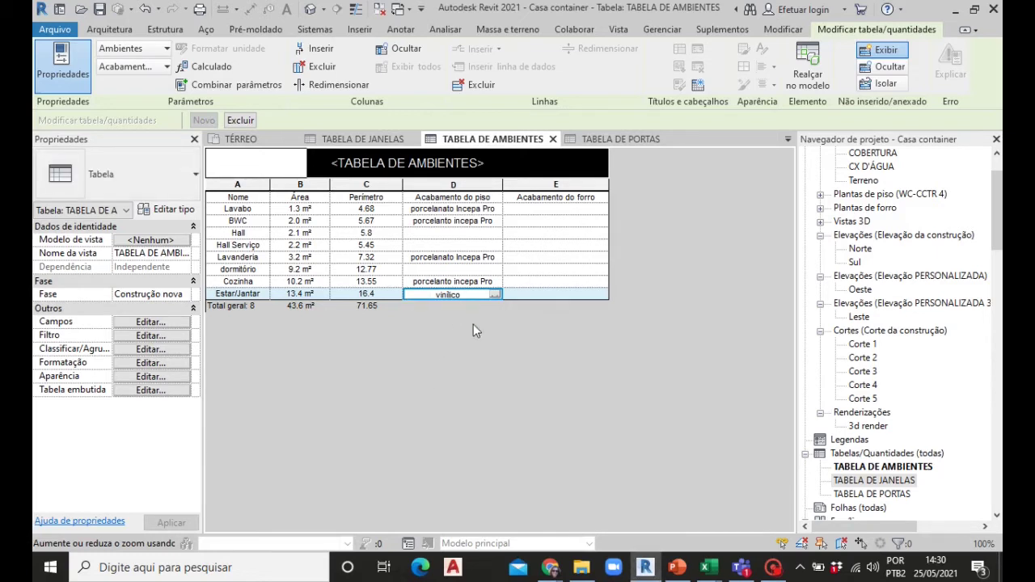
left_click(427, 270)
type("vi")
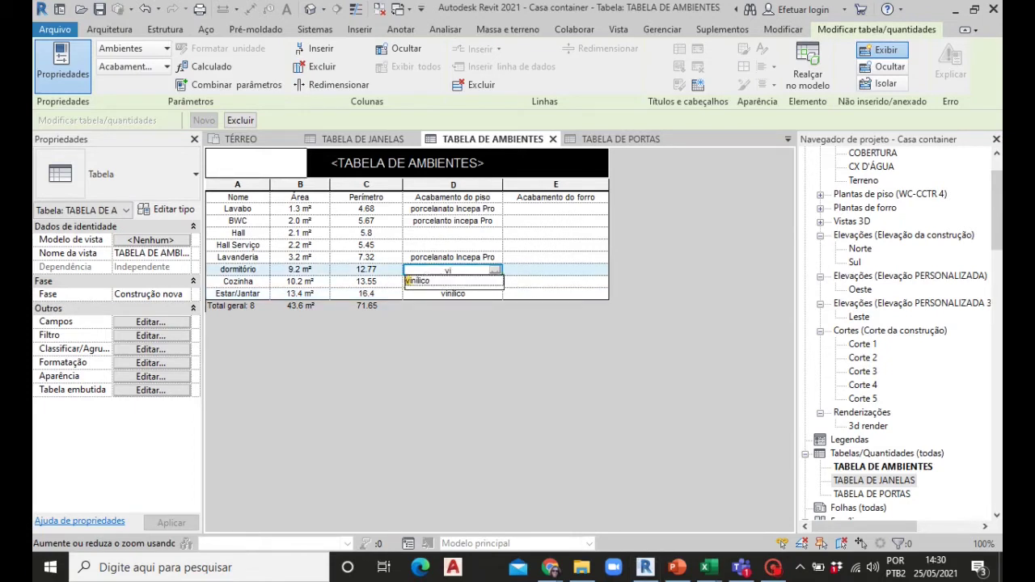
left_click(426, 281)
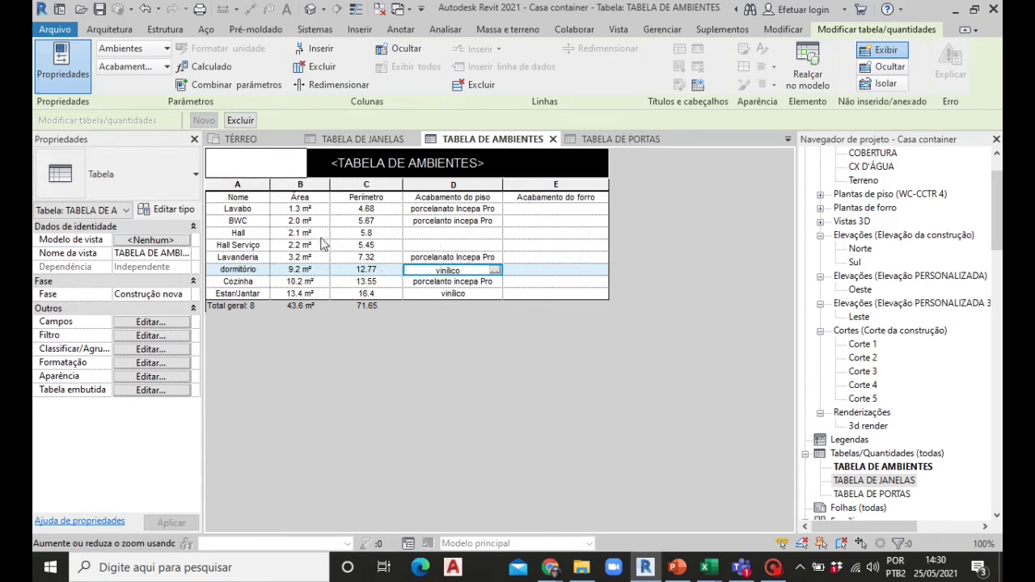
- Set Hall and Hall Serviço floor finishes to porcelanato exterior, fixing Hall's spelling
left_click(429, 235)
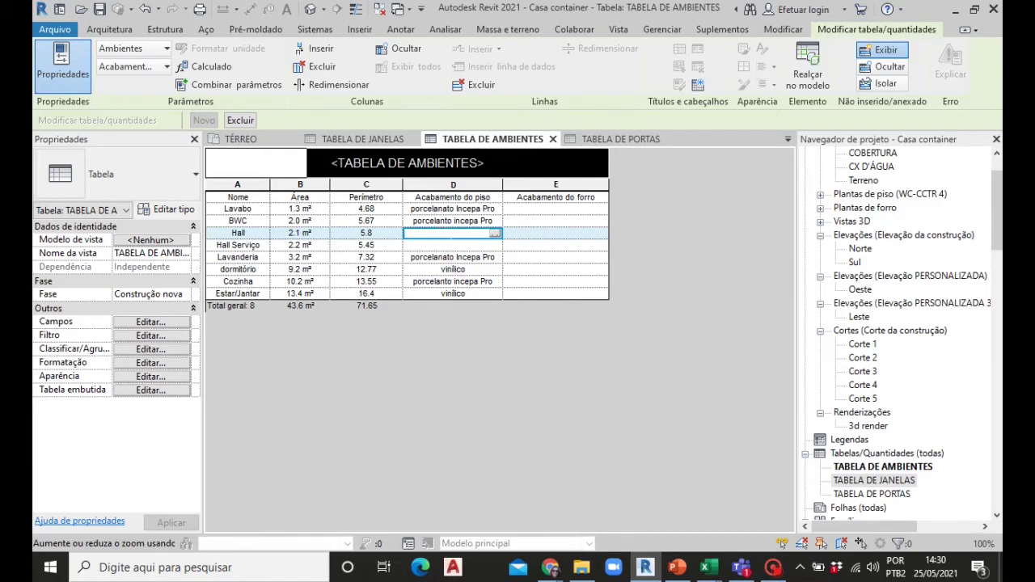
type("porce")
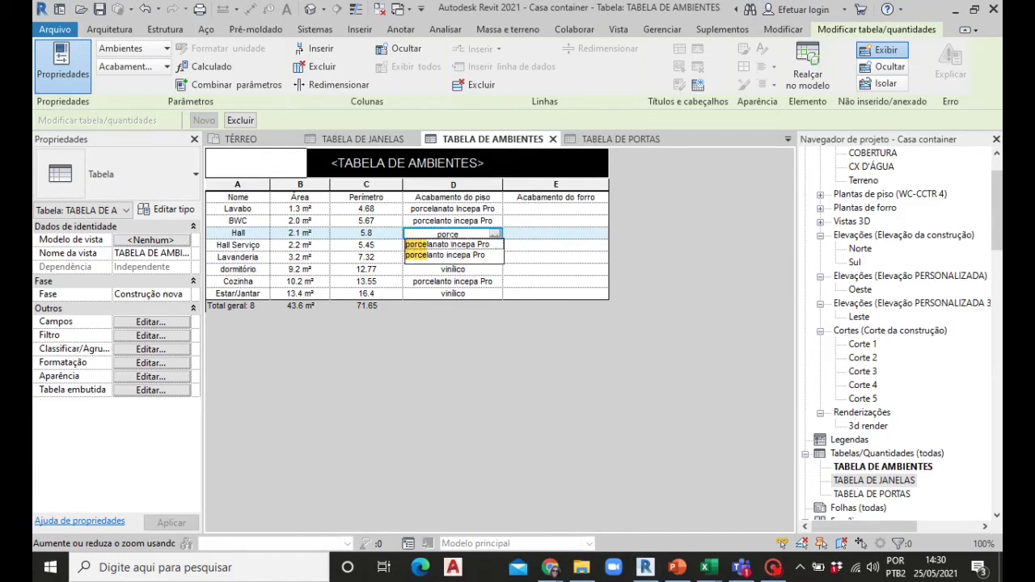
type("lanto")
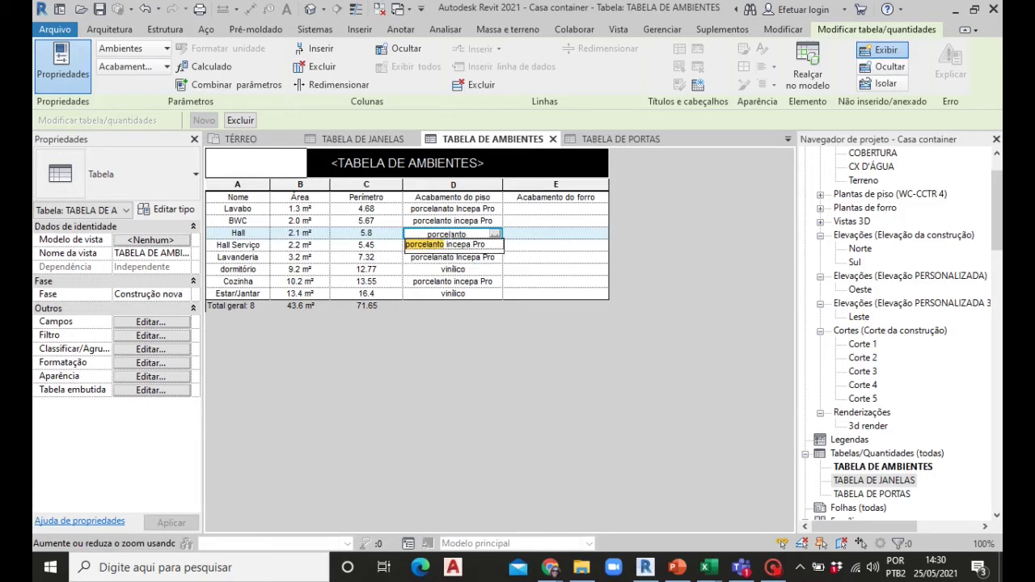
type(" exter")
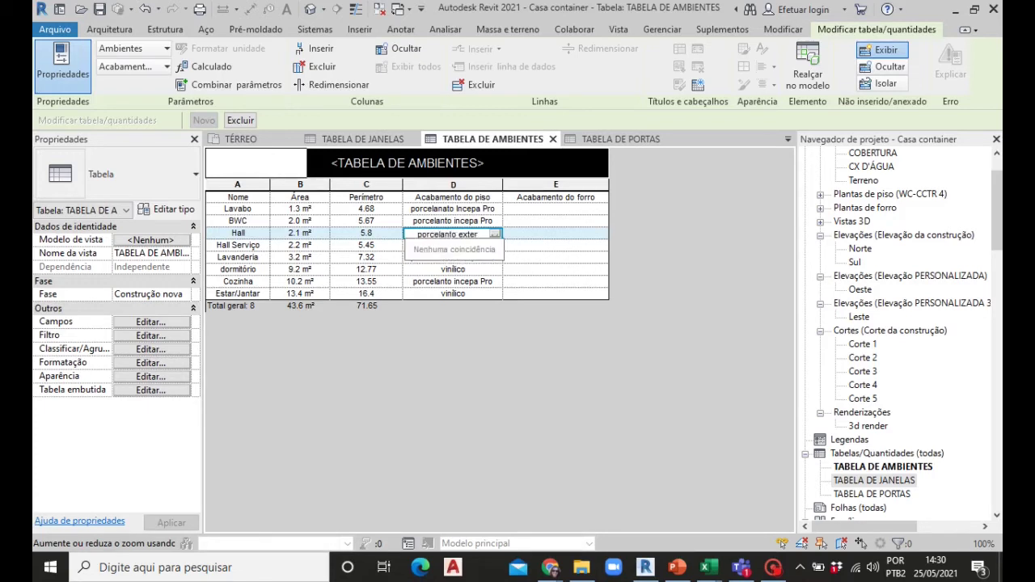
type("ior")
key("Return")
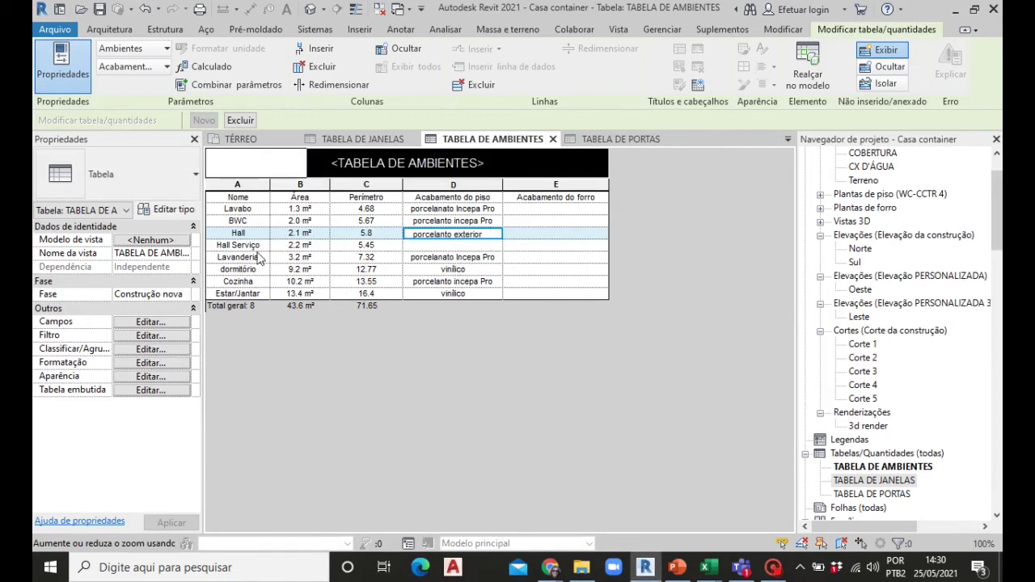
left_click(422, 246)
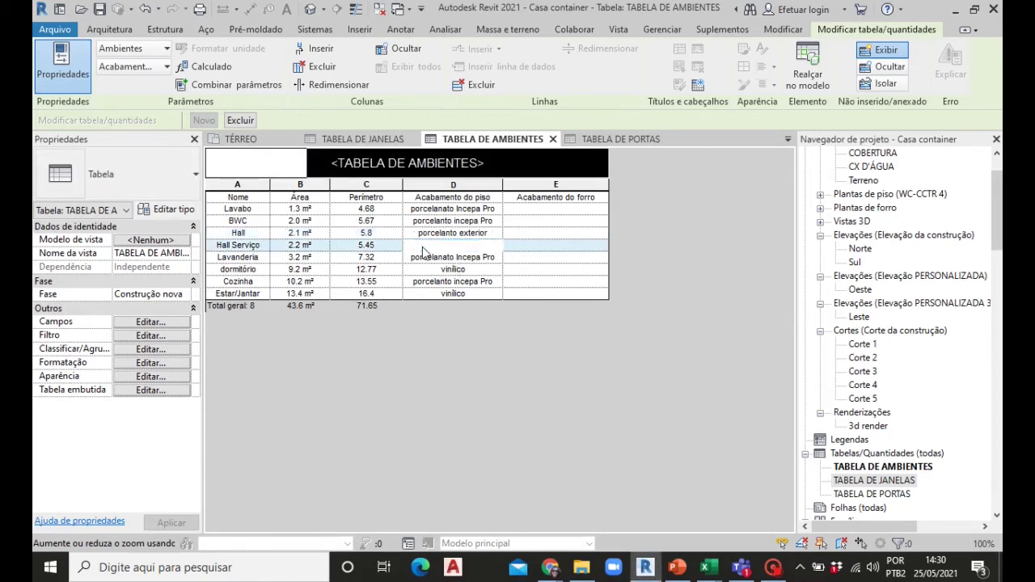
type("porcela")
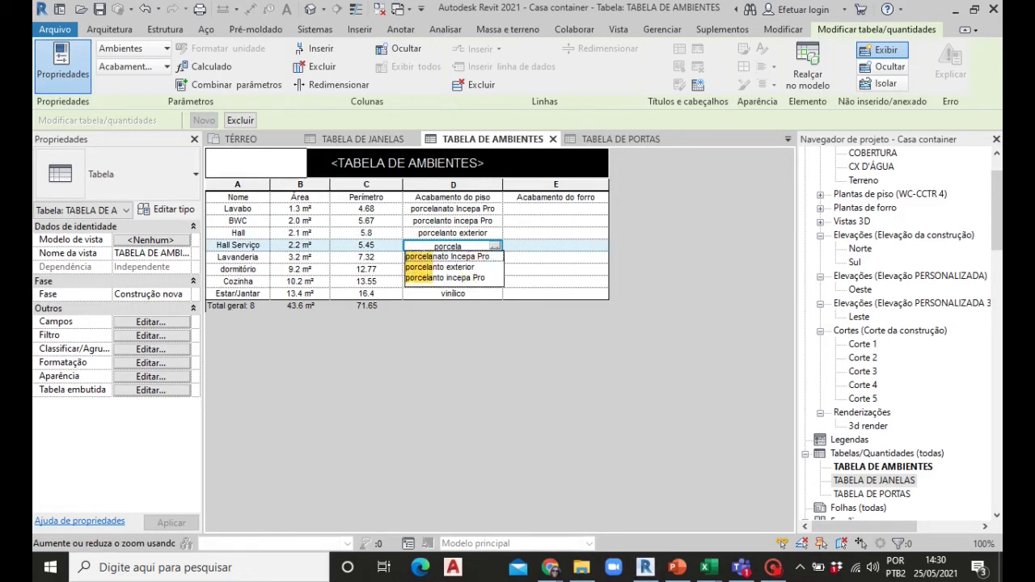
type("nato")
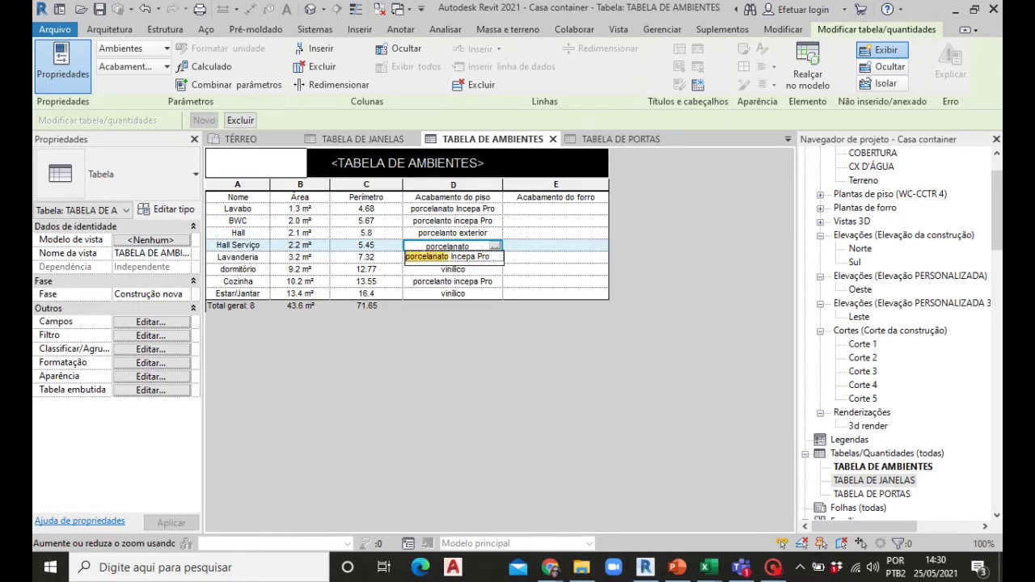
type(" ex")
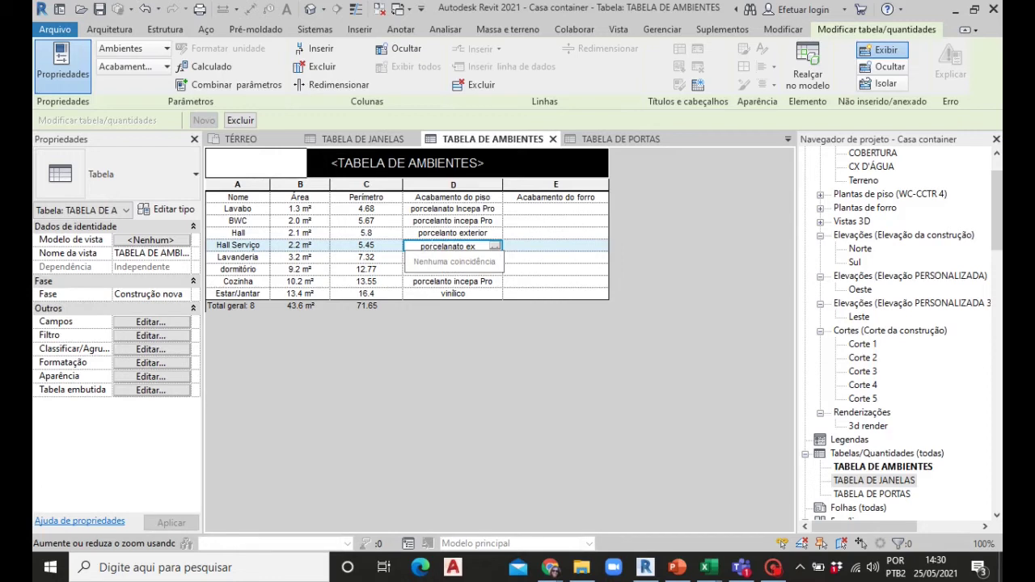
type("te")
type("rior")
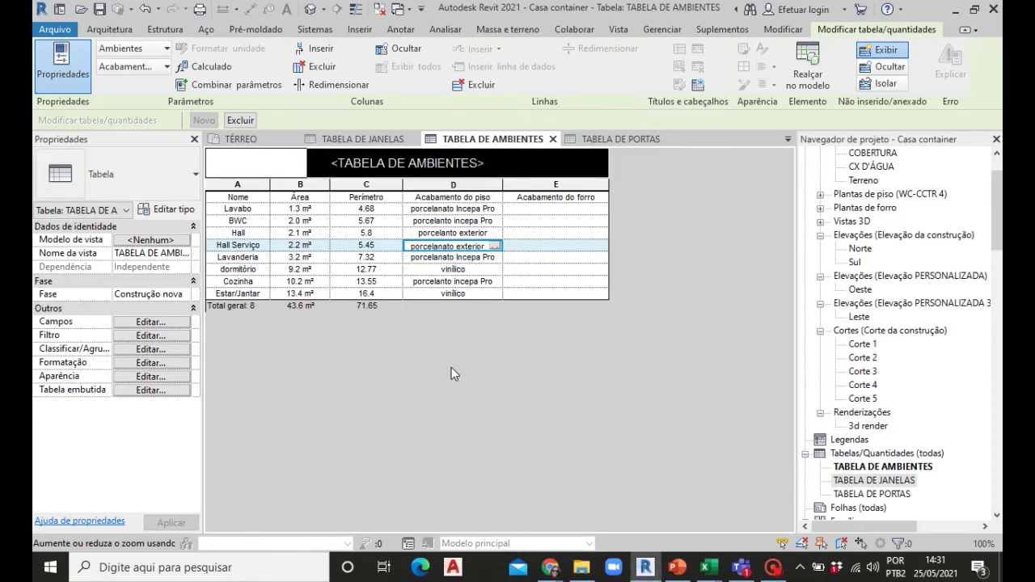
left_click(453, 235)
type("a")
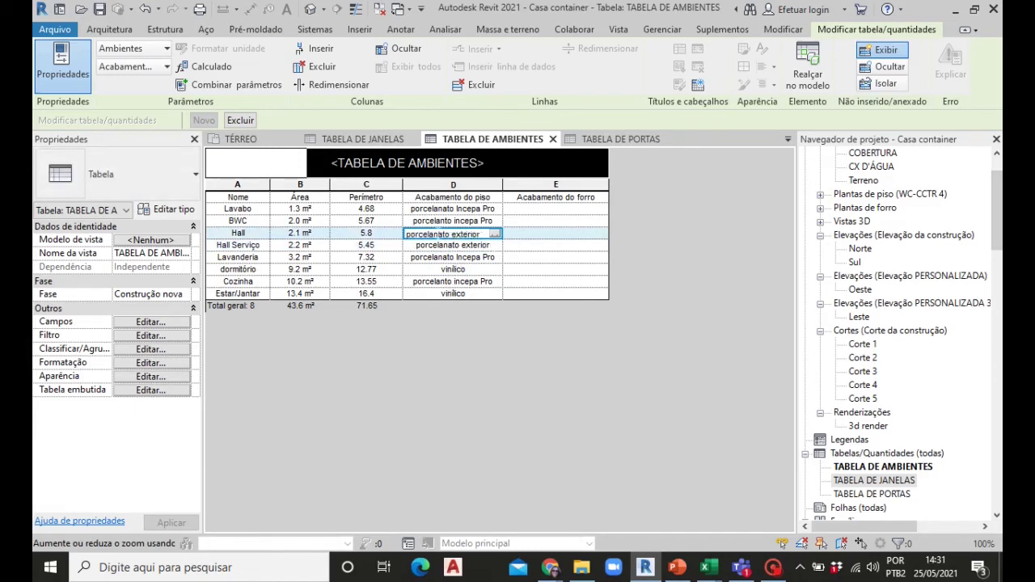
key("Return")
- Enter Lavabo's ceiling finish as laje concreto pintura acrílica branco
left_click(537, 211)
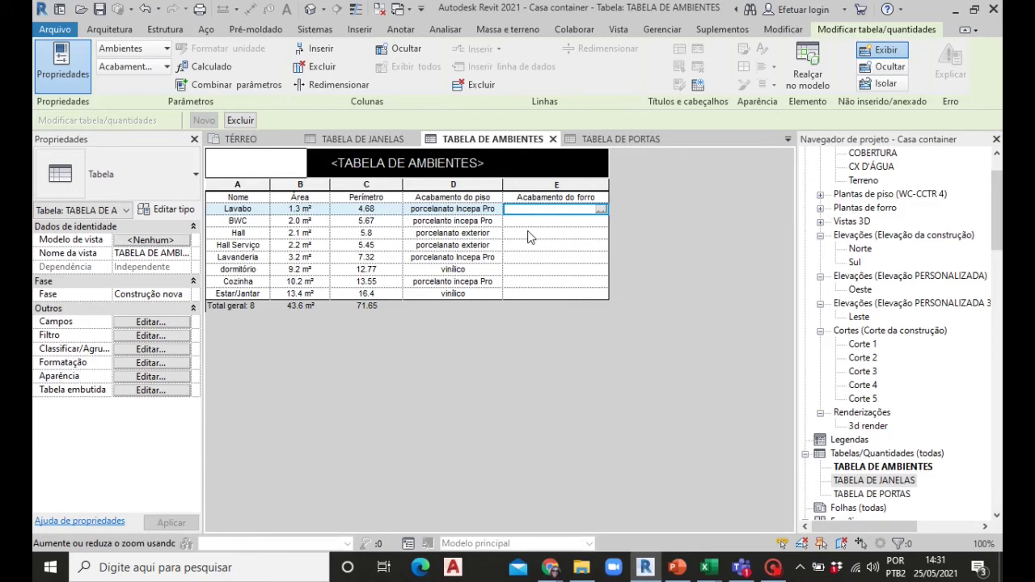
type("laje")
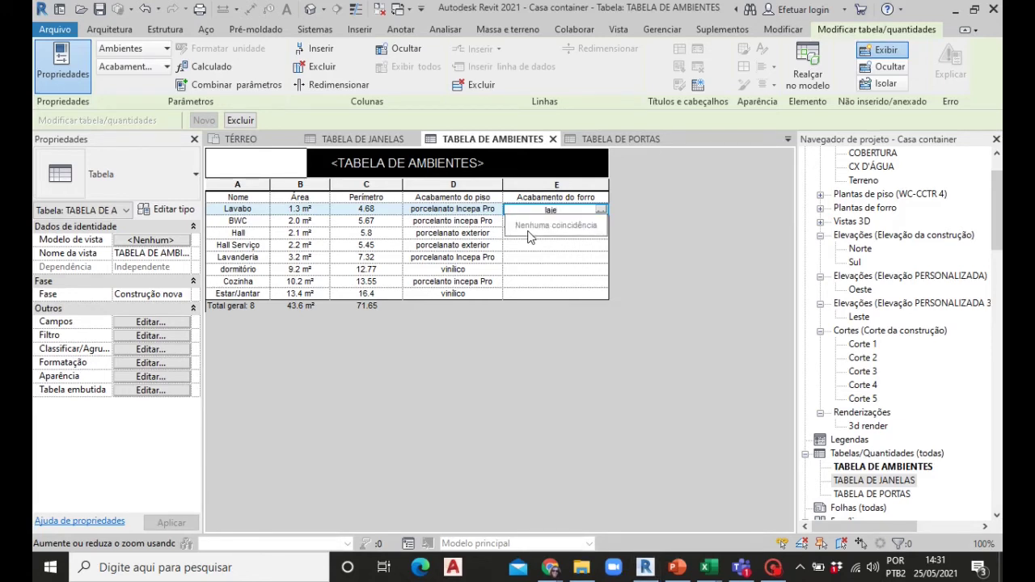
type(" de")
key("BackSpace")
key("BackSpace")
key("BackSpace")
type("concreto")
type(" pintura")
key("ctrl+a")
type("acr")
type("ílica br")
type("anco")
key("ctrl+z")
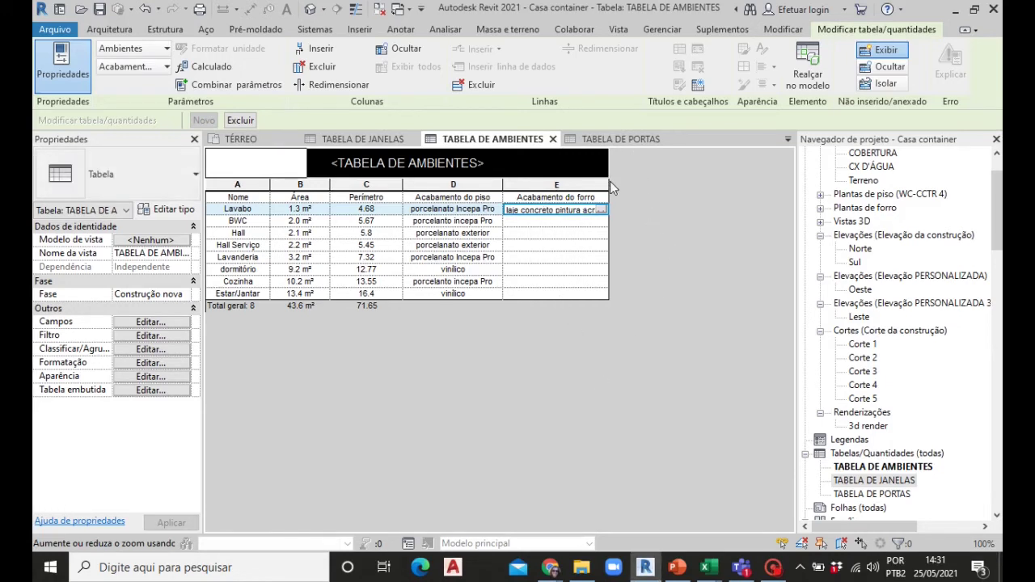
- Widen the Acabamento do forro column until the full text shows
left_click(605, 184)
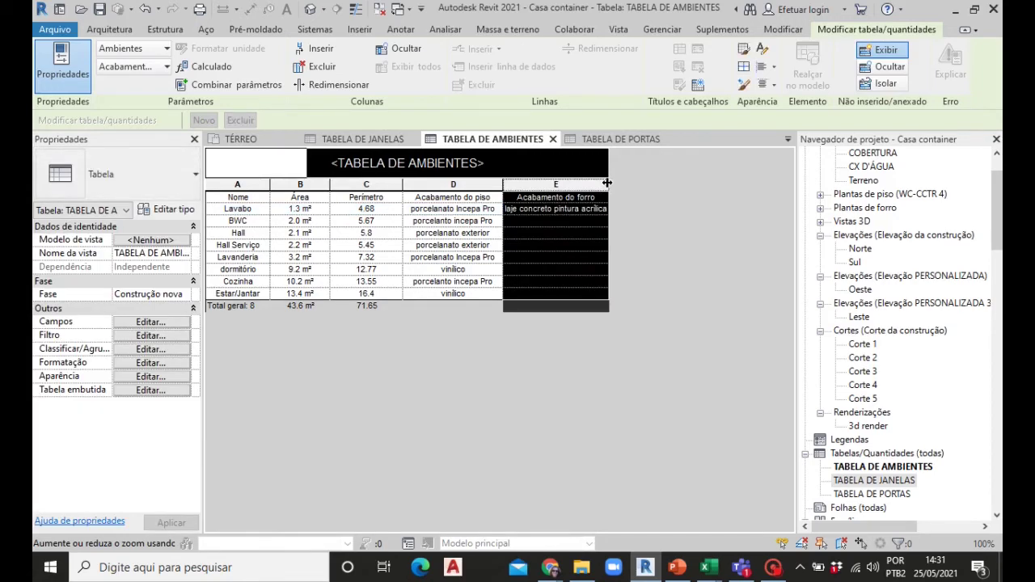
left_click_drag(609, 185, 628, 306)
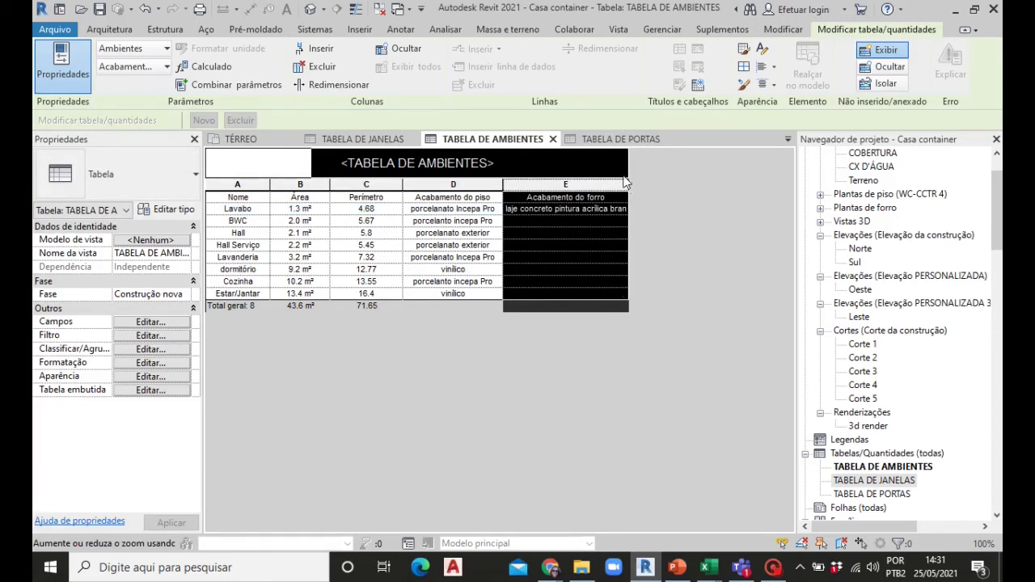
left_click_drag(628, 185, 643, 193)
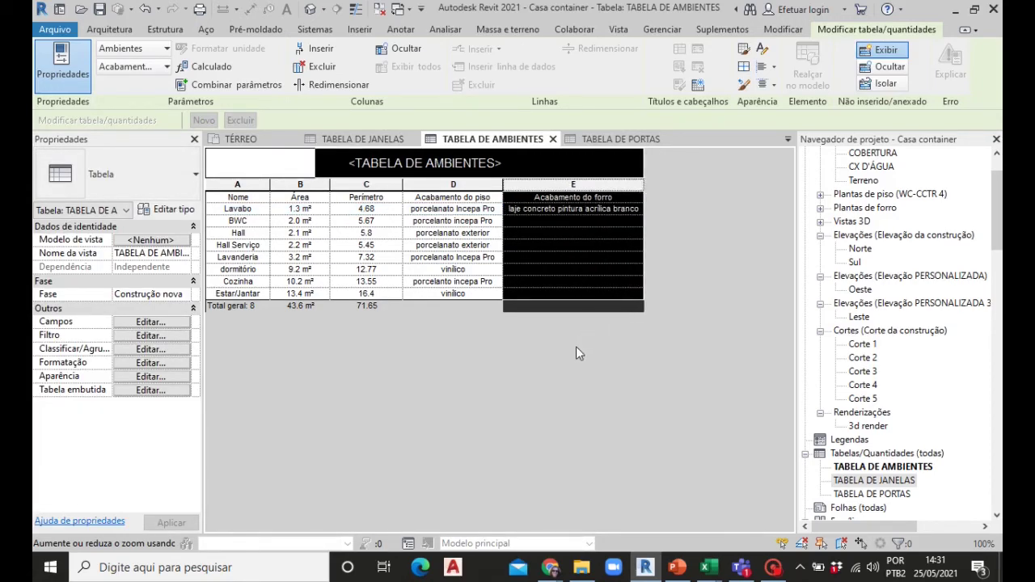
- Fill BWC and Hall ceiling finishes with laje concreto pintura acrílica branco via autocomplete
left_click(567, 245)
left_click(558, 220)
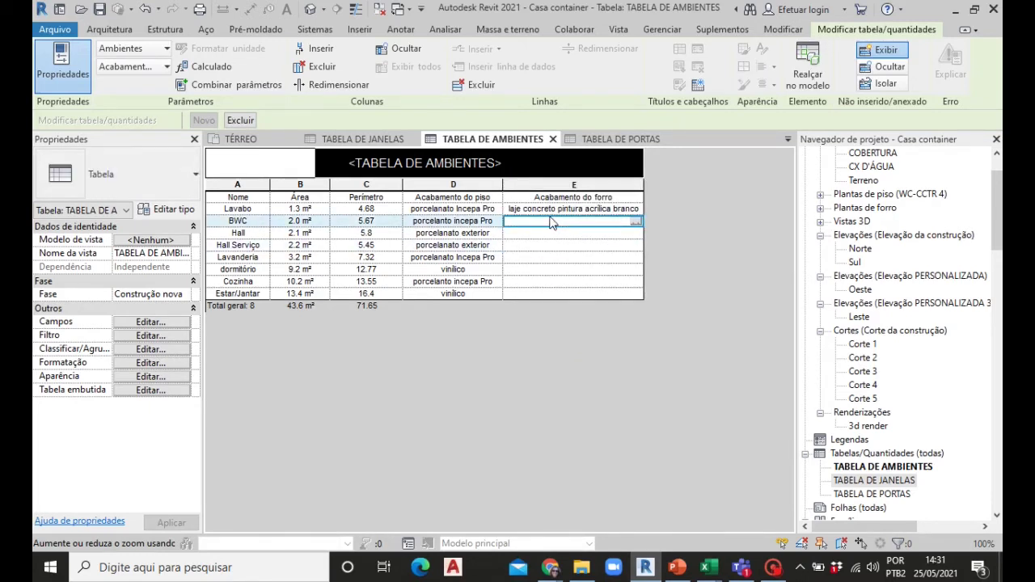
type("la")
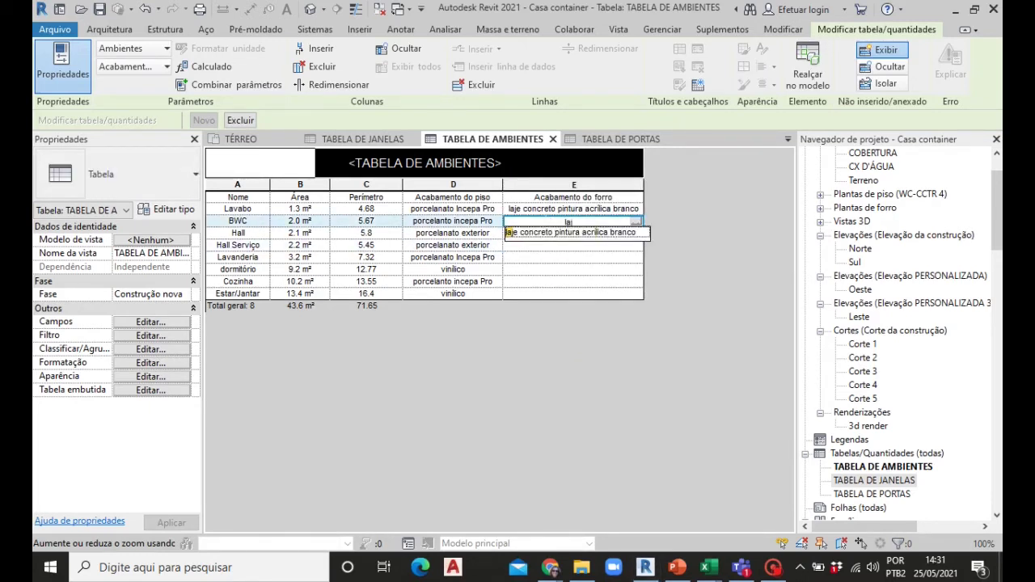
left_click(558, 232)
left_click(545, 237)
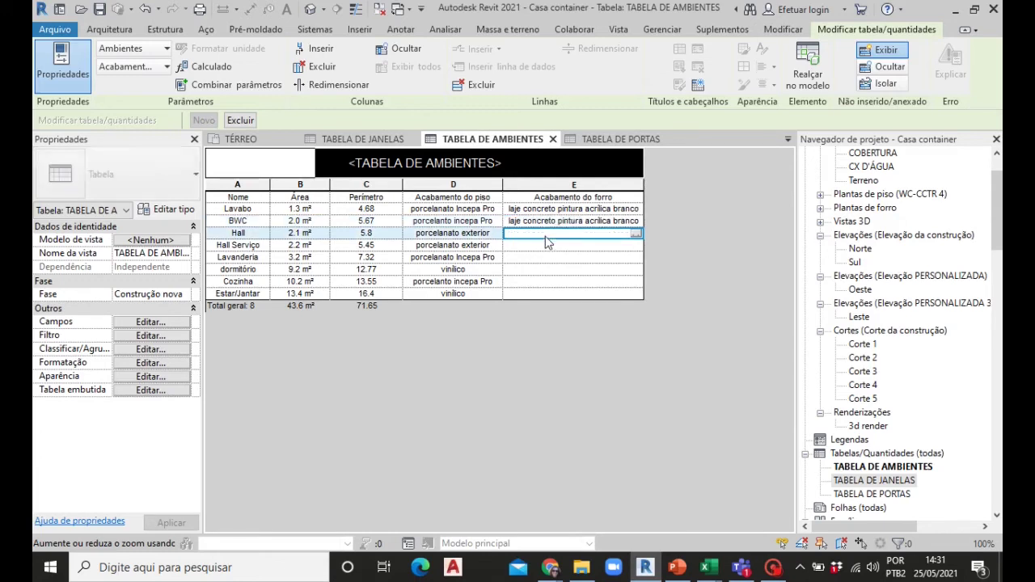
type("laj")
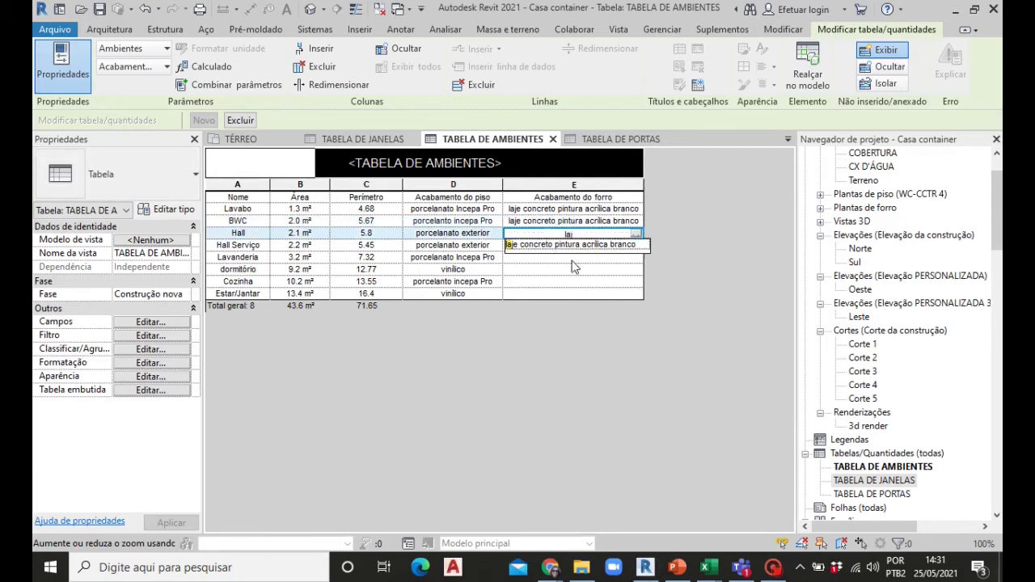
left_click(589, 249)
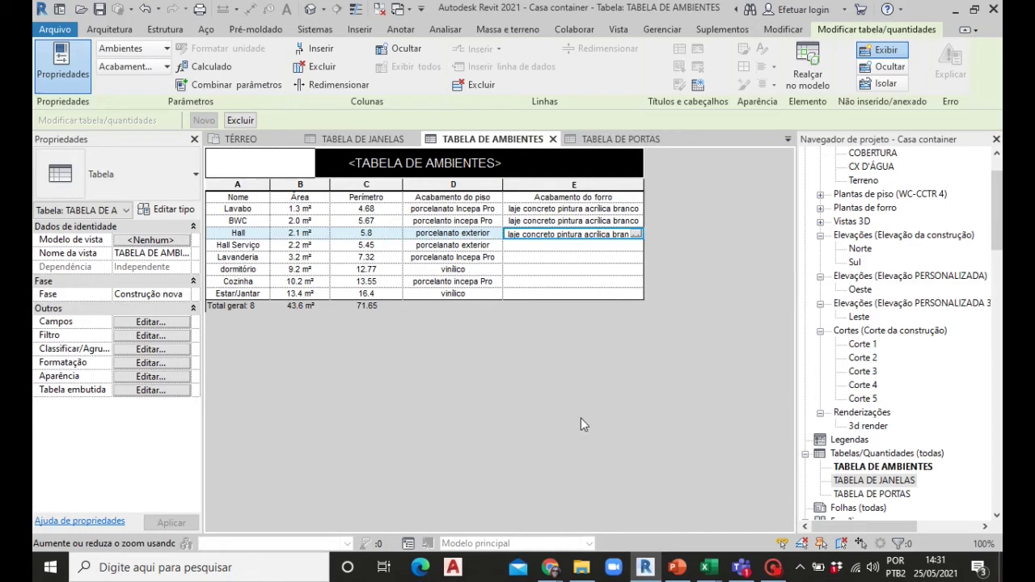
left_click(572, 198)
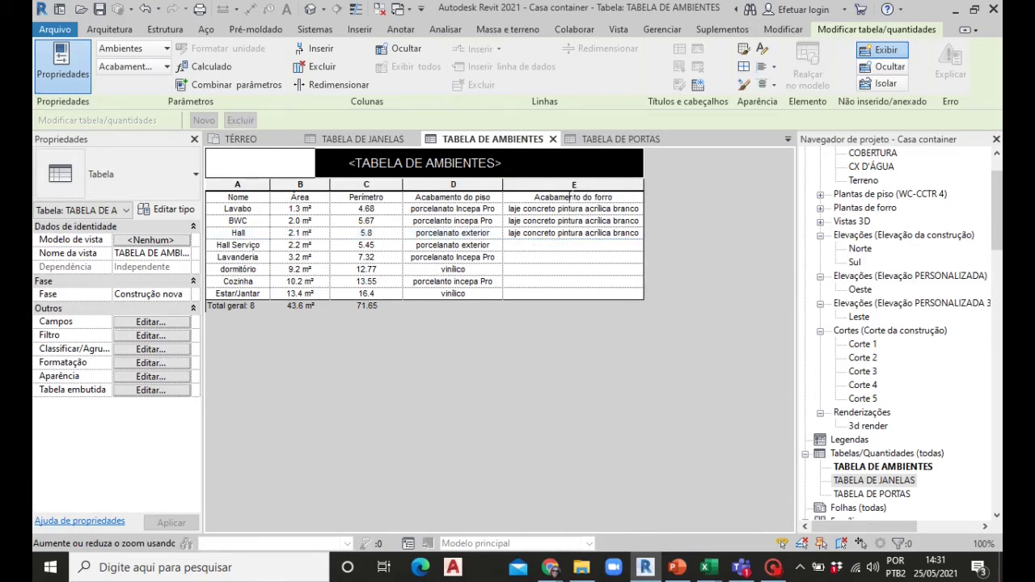
- Make the Nome and Área headers bold with a 4.1750 mm font size
left_click(248, 197)
double_click(247, 197)
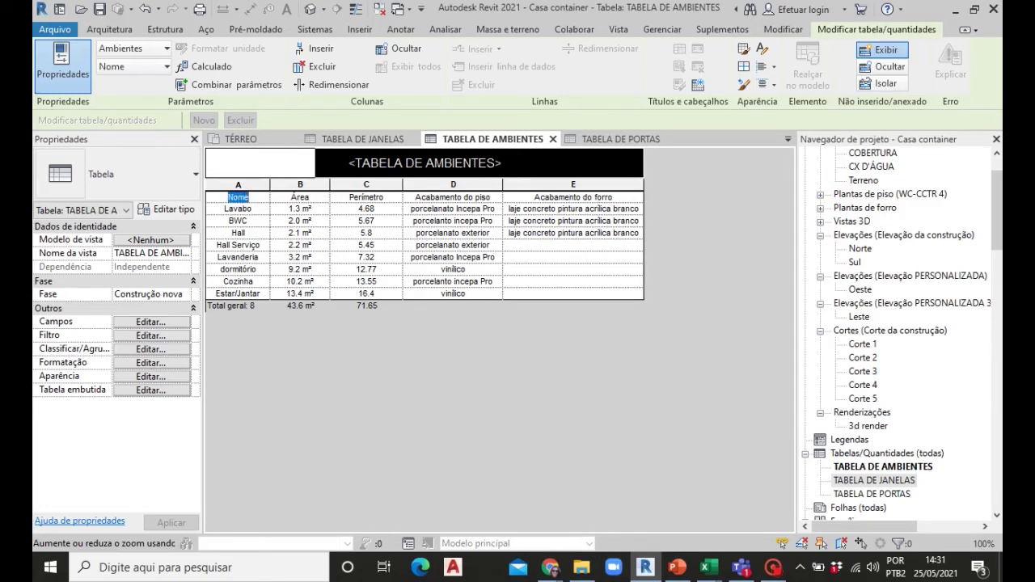
left_click(234, 202)
left_click_drag(229, 199, 249, 199)
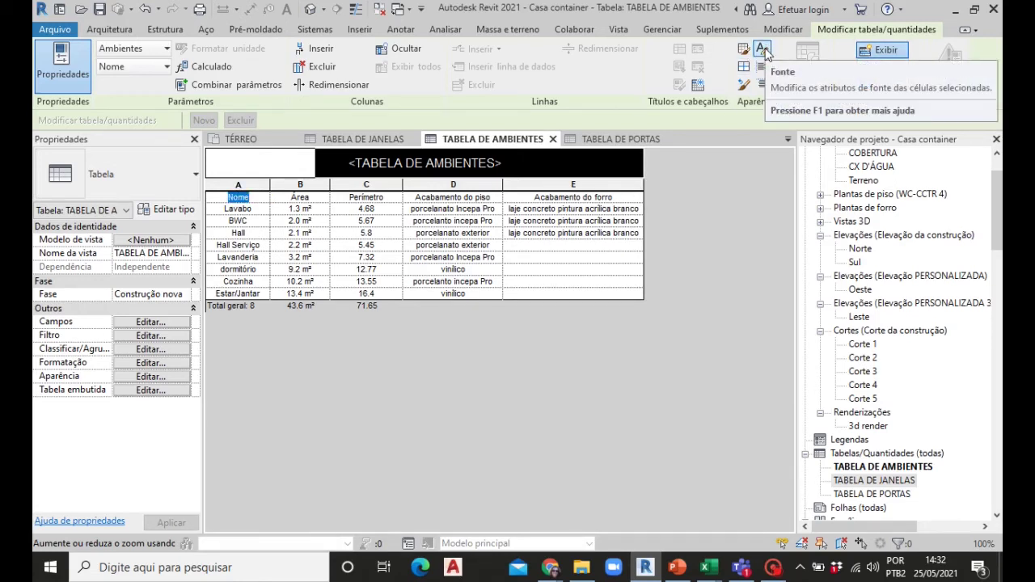
left_click(765, 50)
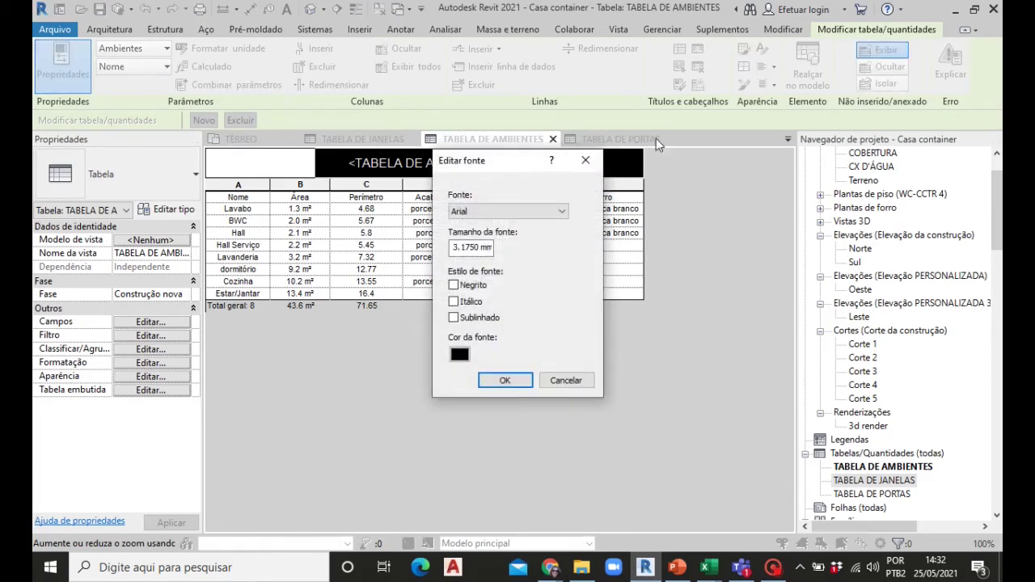
left_click(453, 285)
left_click(466, 248)
left_click_drag(459, 248, 452, 247)
type("4")
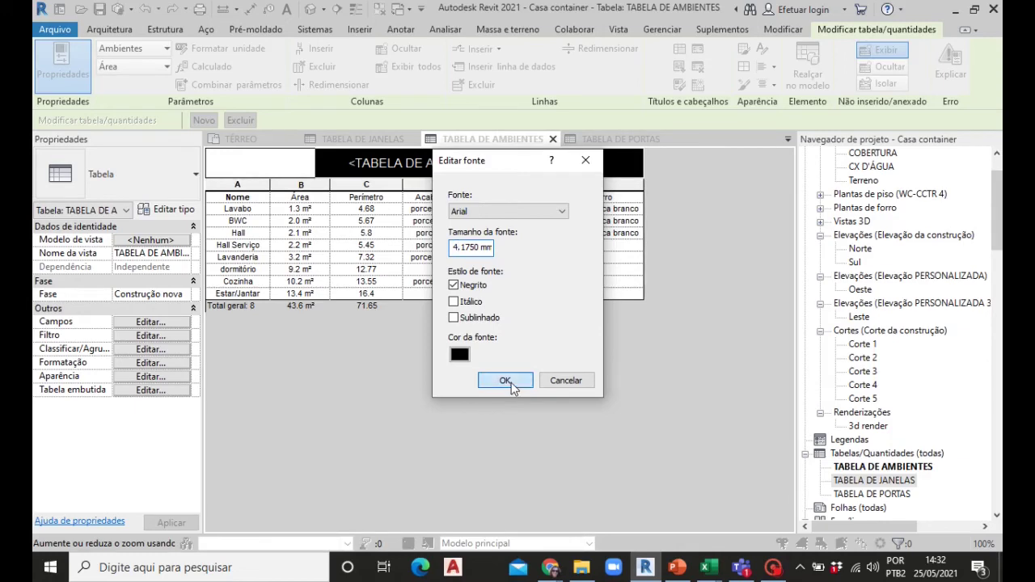
left_click(507, 382)
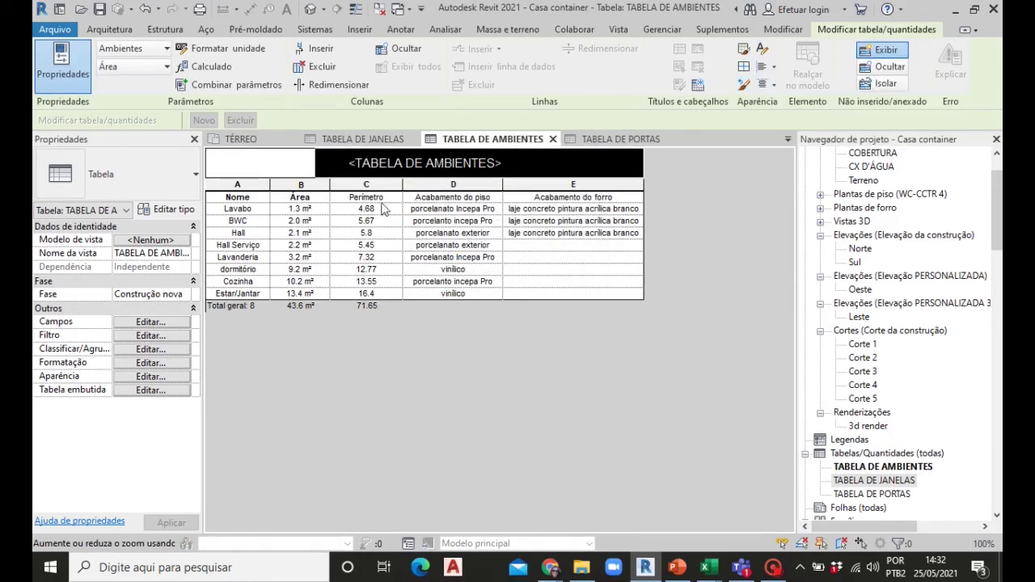
- Apply the bold, larger header font to the remaining header cells
left_click(353, 198)
left_click(353, 198)
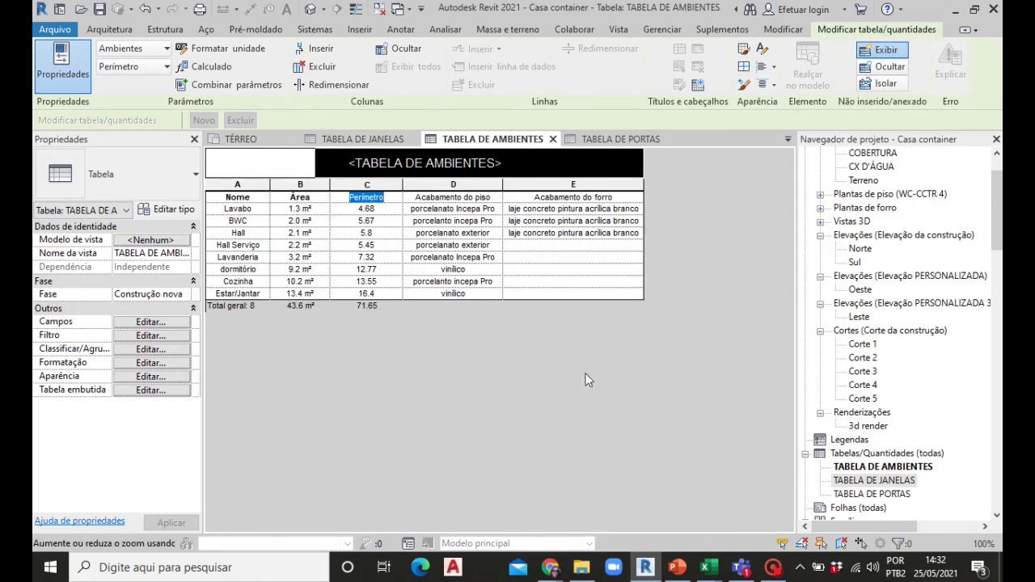
left_click(762, 49)
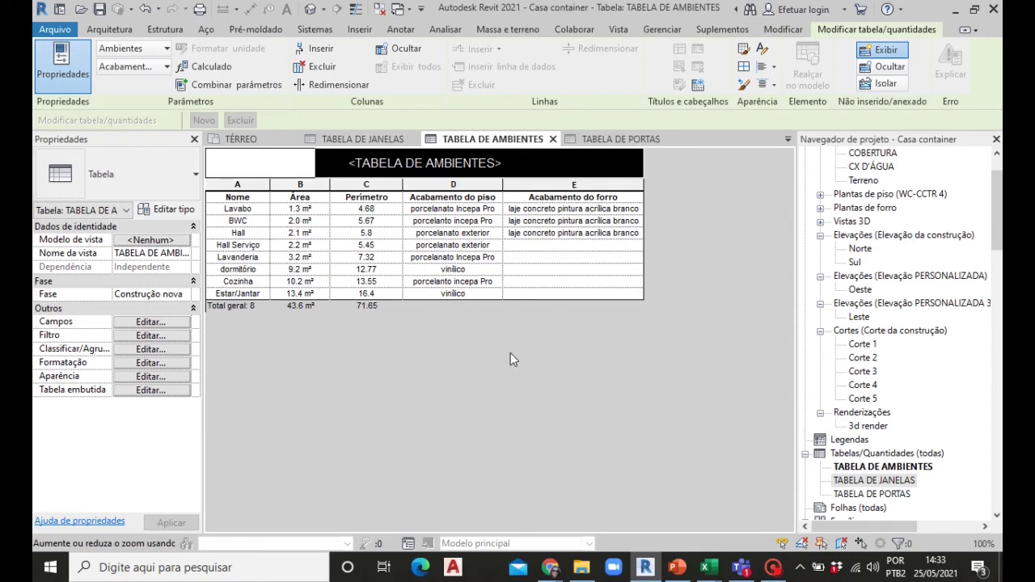
- Pass through TABELA DE PORTAS and land on the TABELA DE JANELAS window schedule
left_click(612, 141)
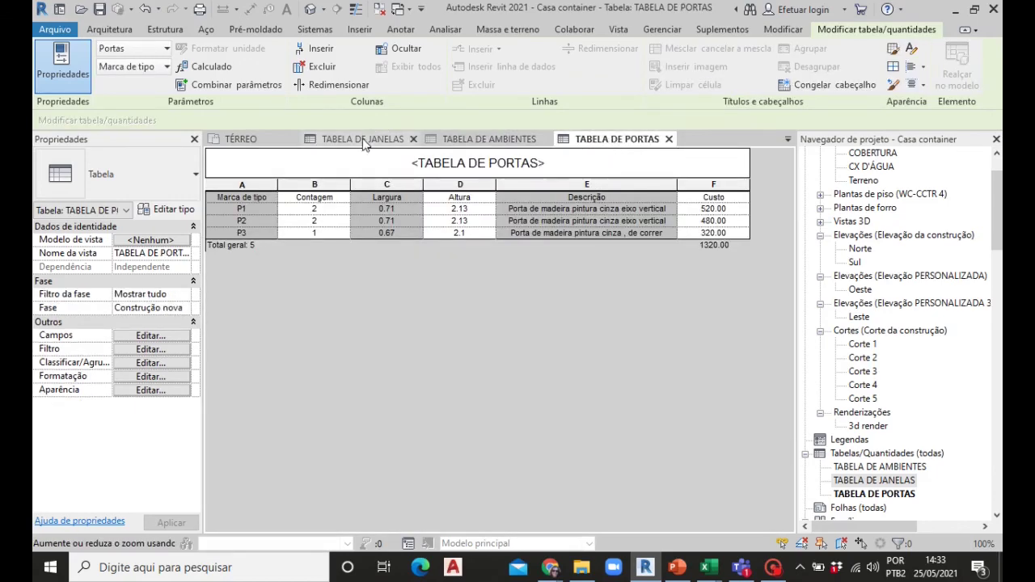
left_click(364, 142)
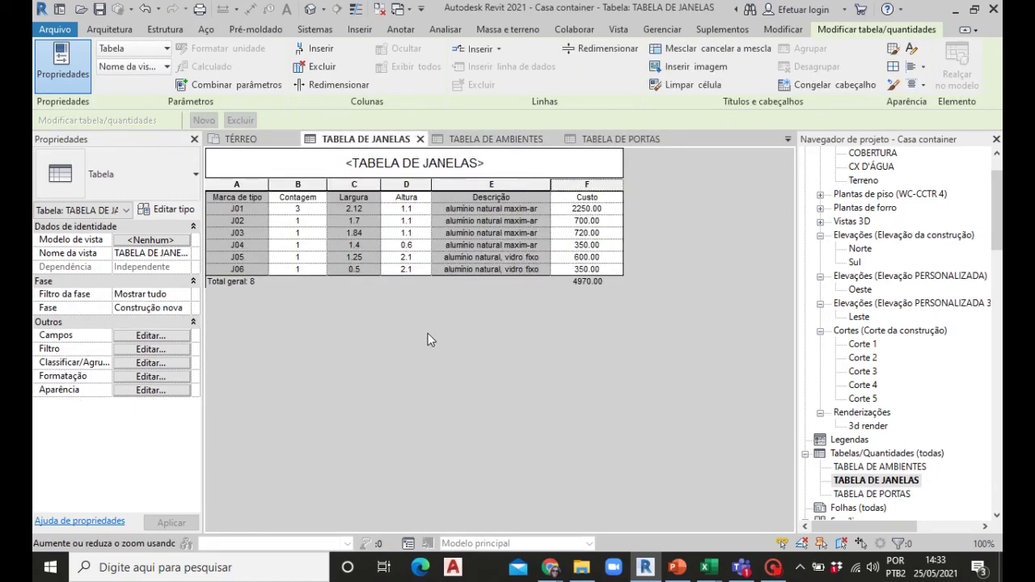